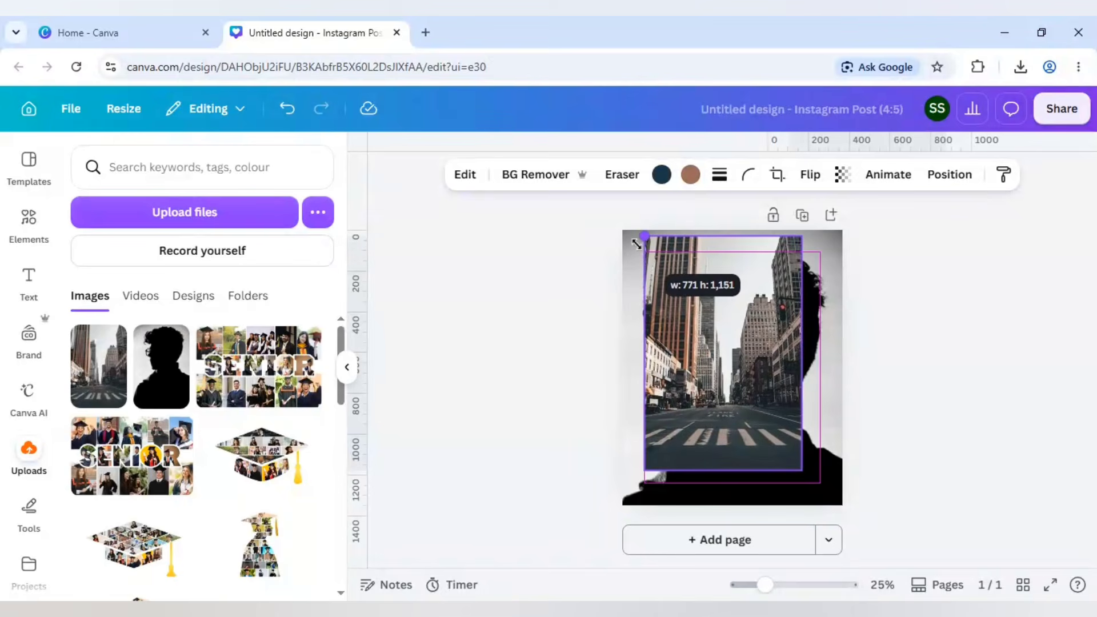
Step: Enlarge the street photo to cover the whole page and make it semi-transparent over the silhouette portrait
left_click_drag(802, 471, 824, 505)
left_click_drag(815, 421, 802, 389)
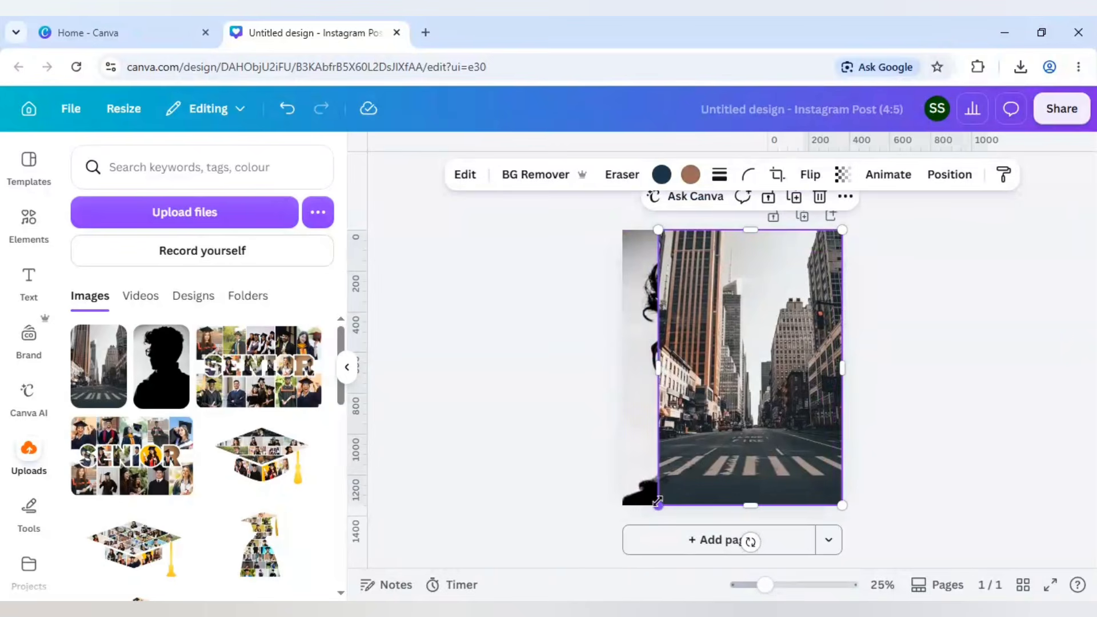
left_click_drag(651, 506, 594, 539)
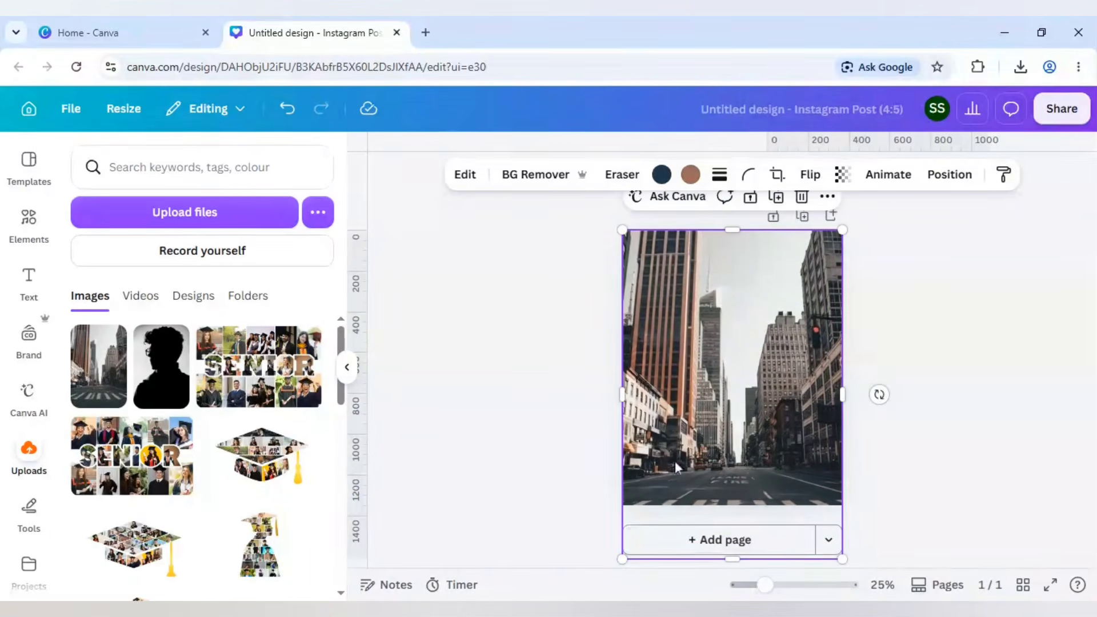
left_click(841, 175)
left_click_drag(878, 242, 827, 241)
left_click(799, 363)
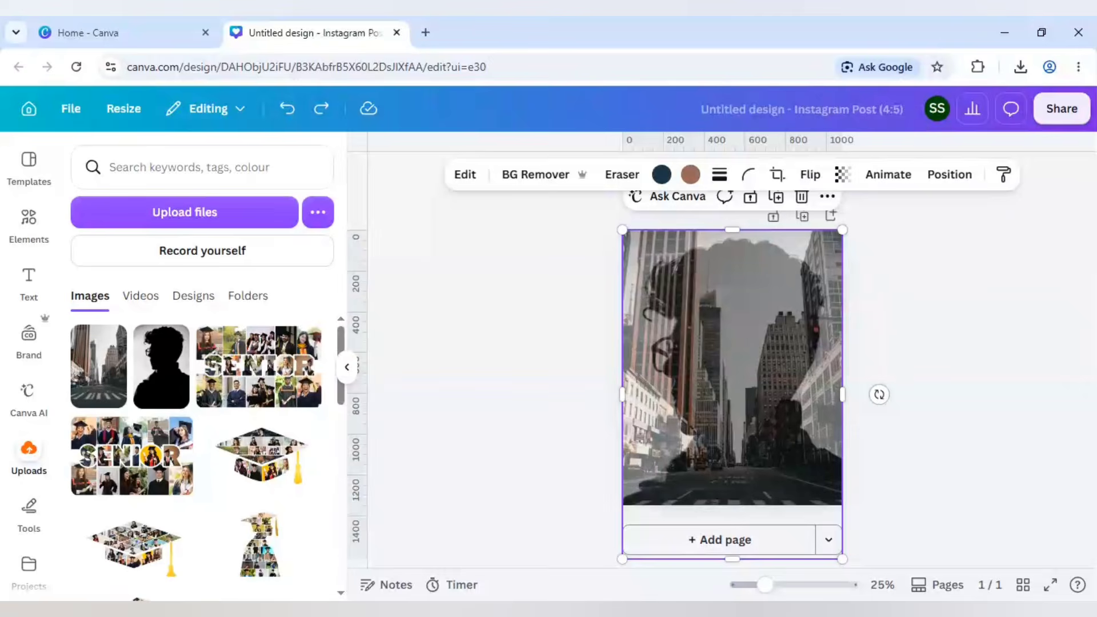
Step: Move the street photo from the first page onto a new second page and restore it to full opacity
key("Delete")
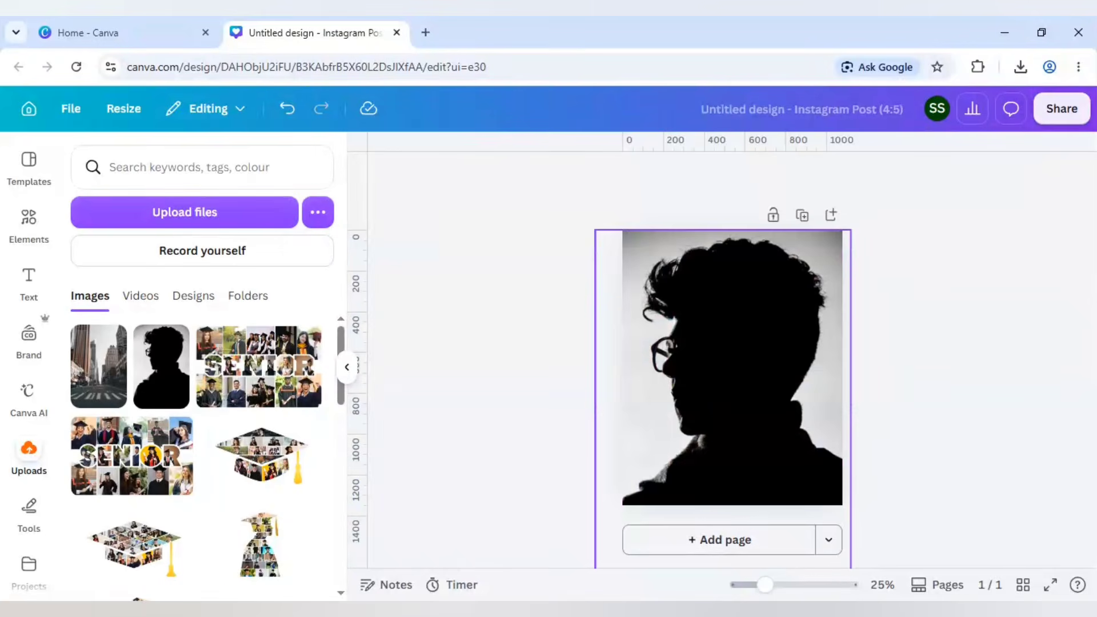
left_click(781, 541)
key("ctrl+v")
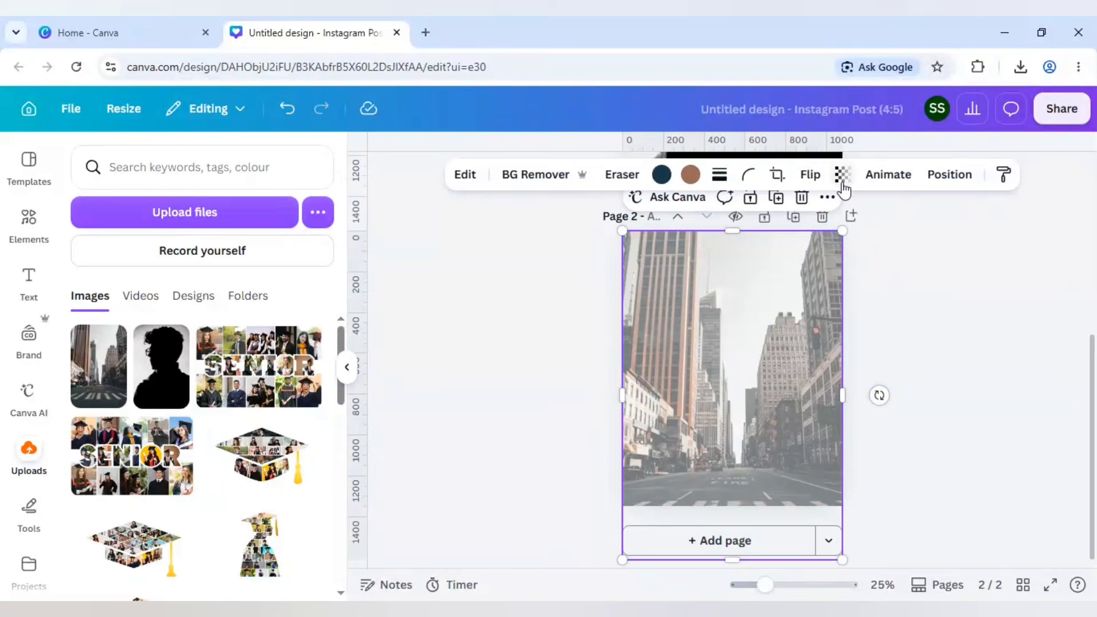
left_click(843, 174)
left_click_drag(828, 240, 968, 343)
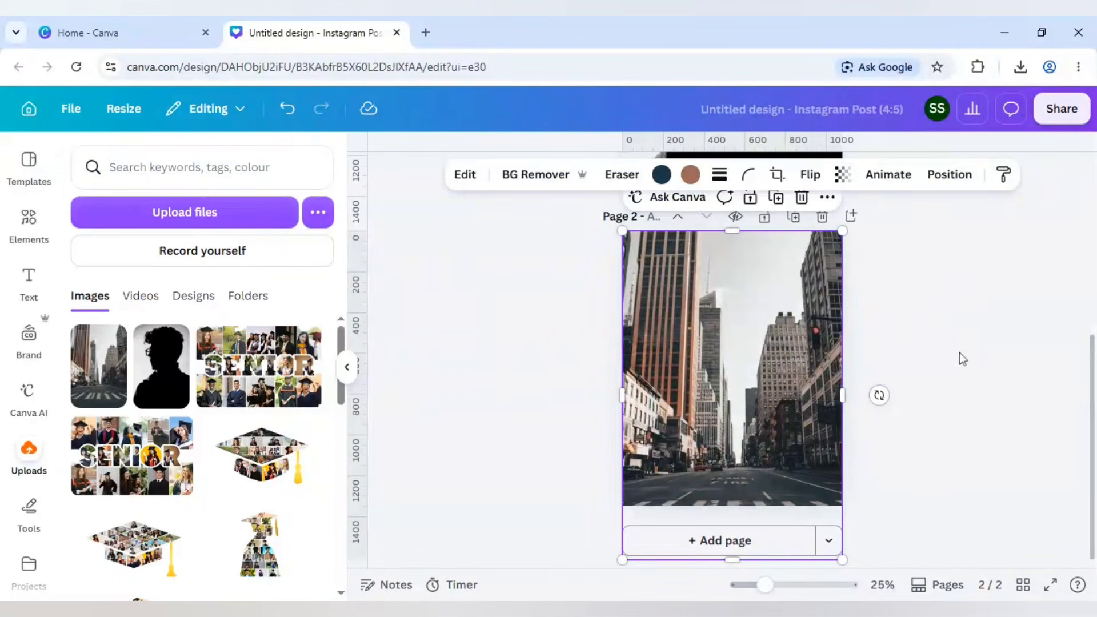
Step: Remove the background from the silhouette portrait on page 1
scroll(952, 355, "up", 5)
left_click(768, 315)
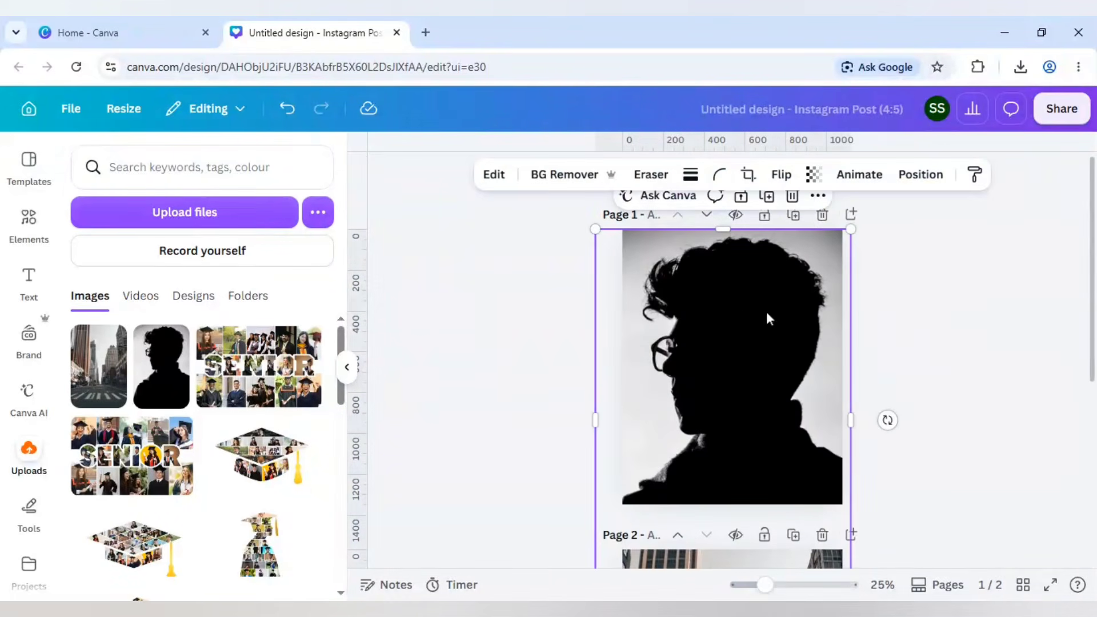
left_click(560, 177)
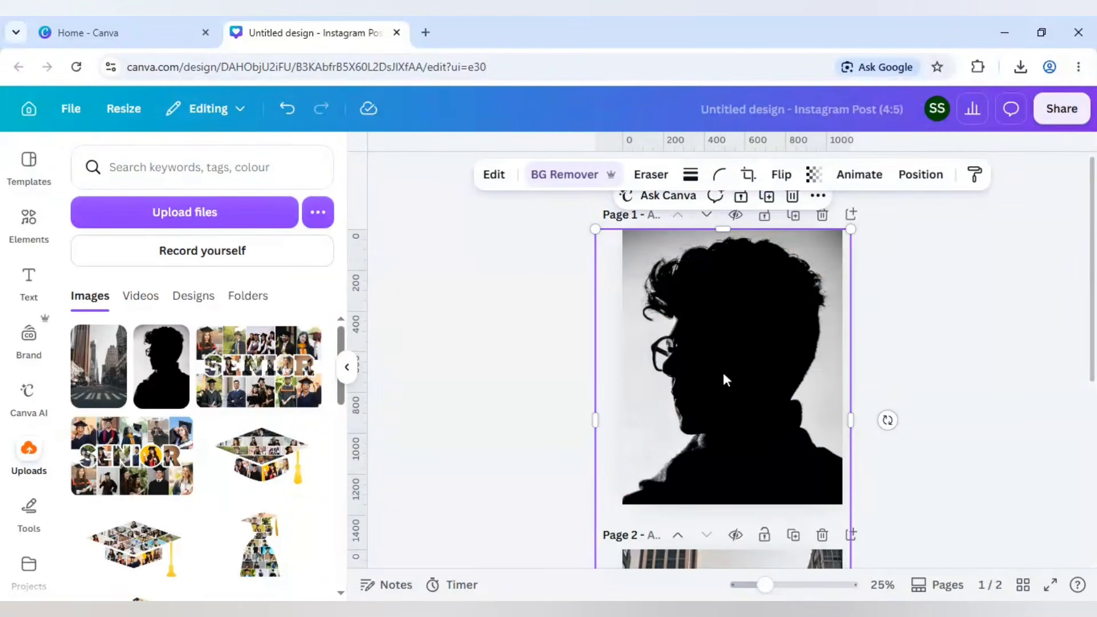
left_click(925, 419)
scroll(924, 419, "down", 3)
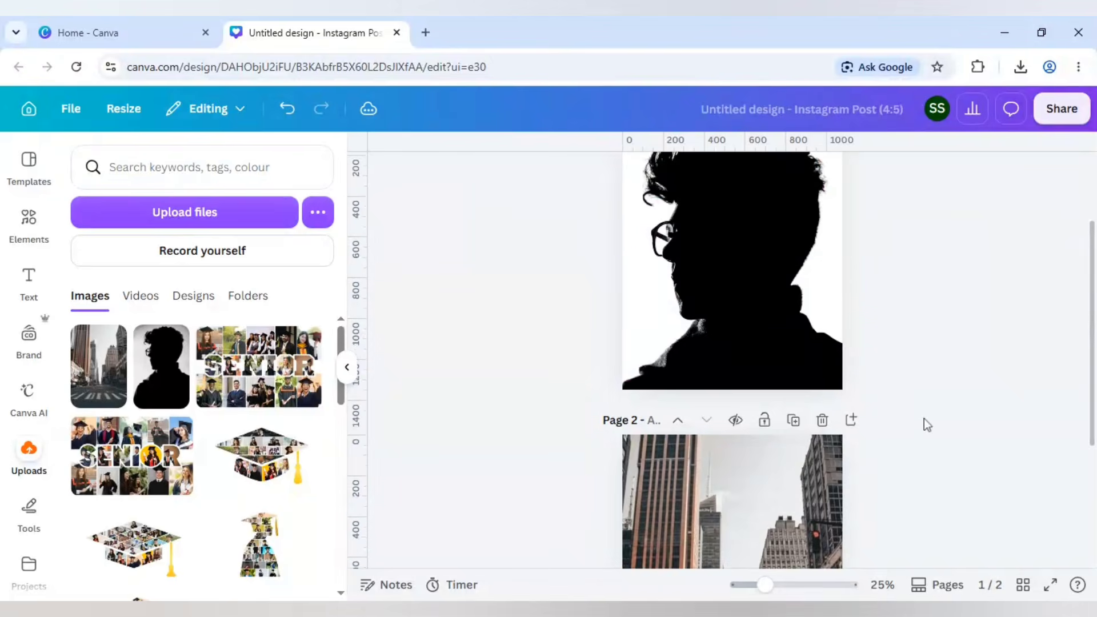
scroll(924, 420, "up", 3)
scroll(924, 420, "down", 5)
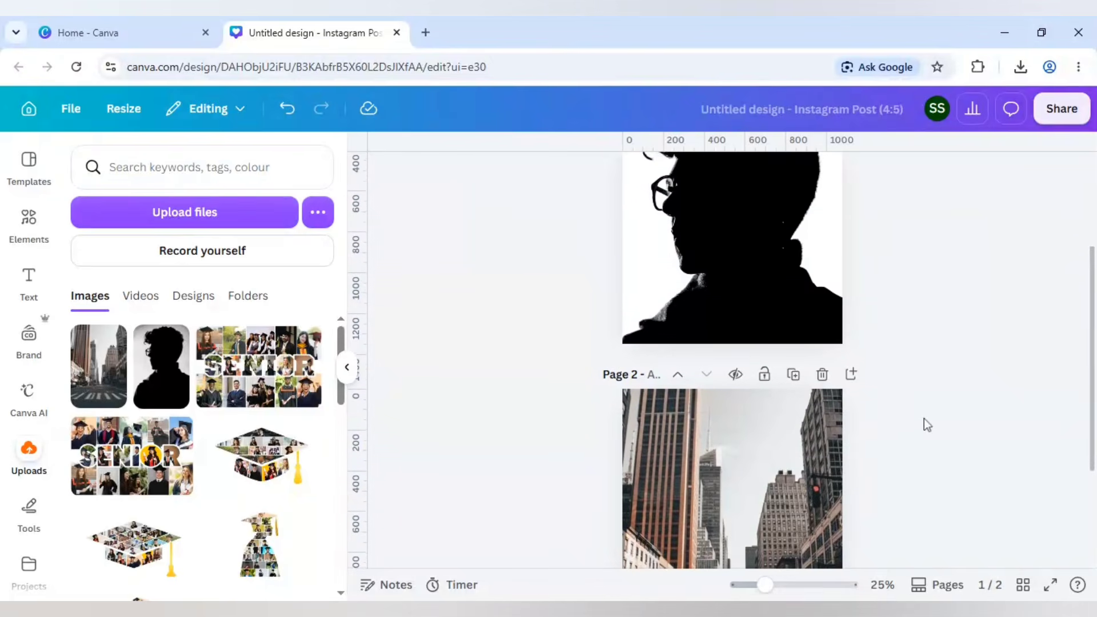
scroll(924, 418, "up", 4)
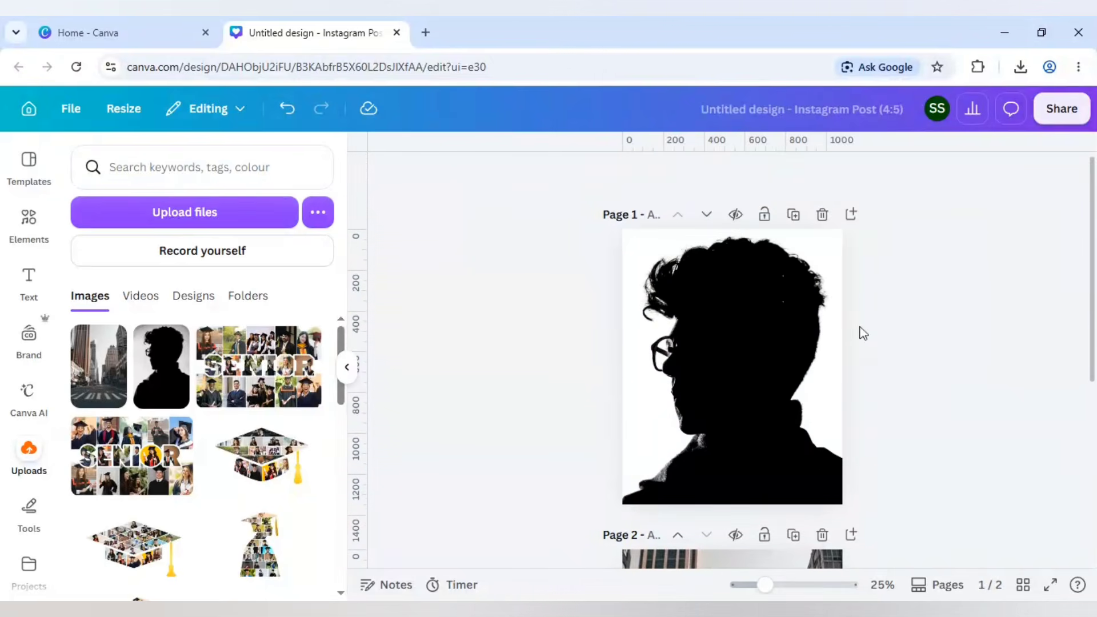
Step: Download only page 1, the silhouette, as a PNG
left_click(1054, 114)
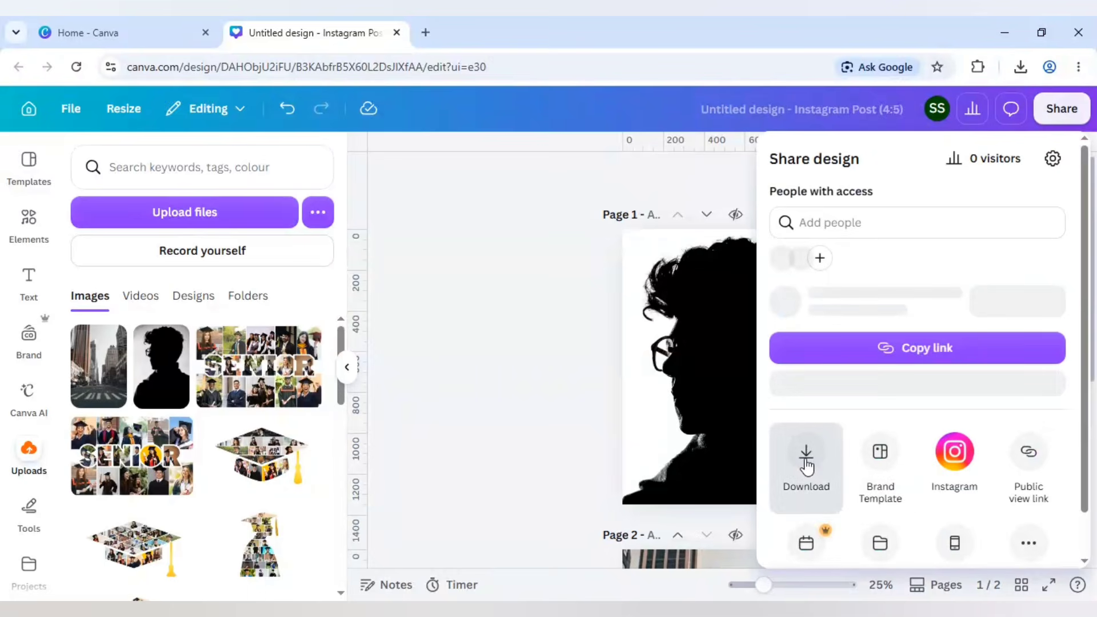
left_click(803, 453)
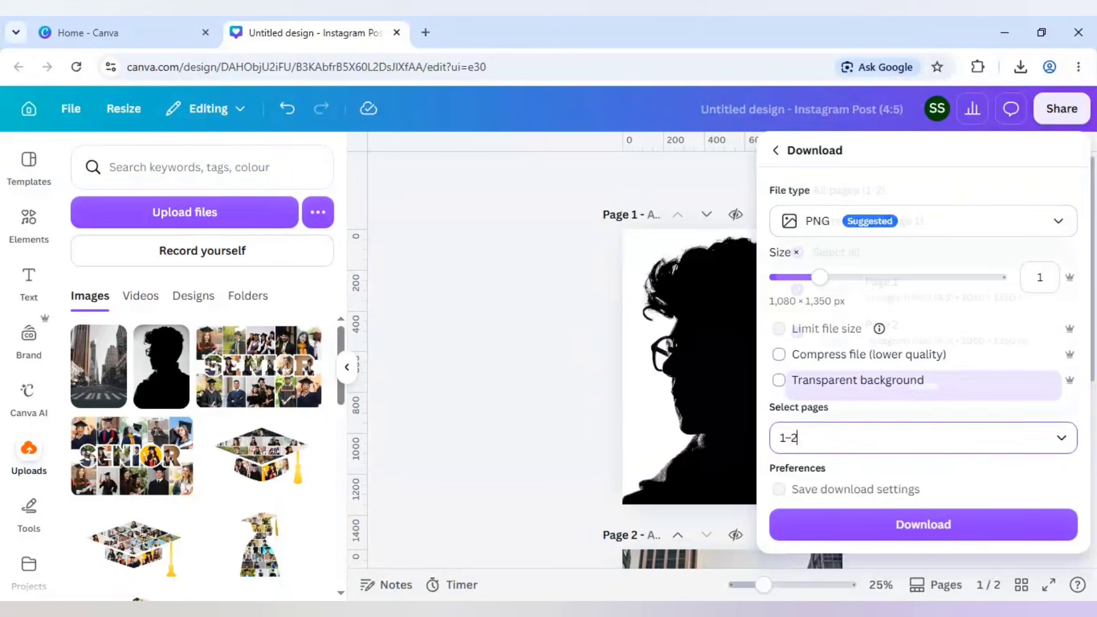
left_click(923, 437)
left_click(792, 217)
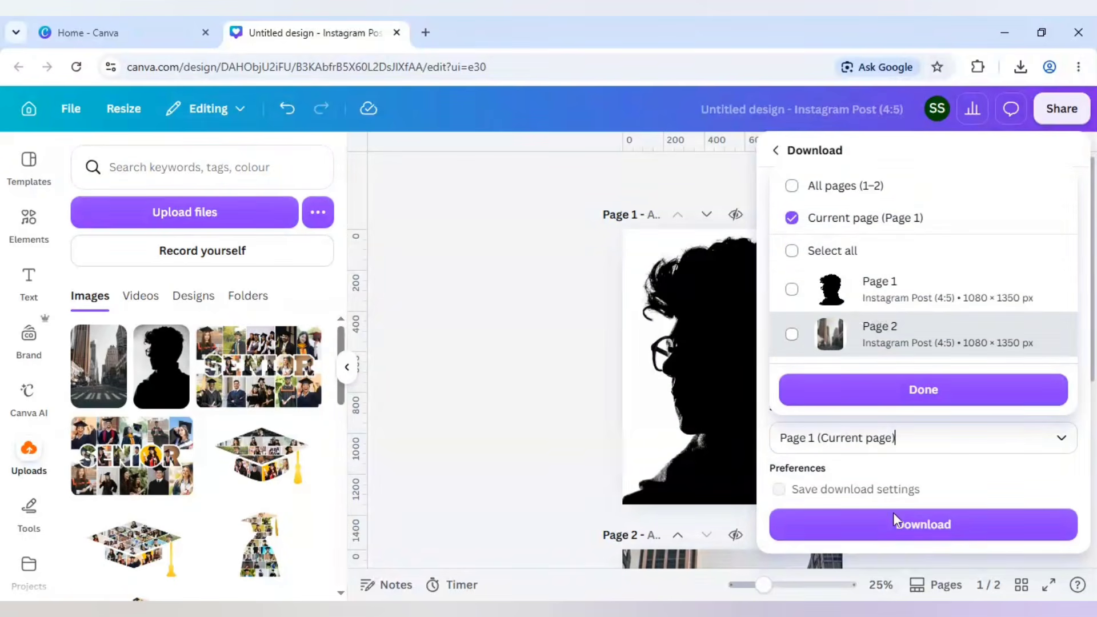
left_click(909, 531)
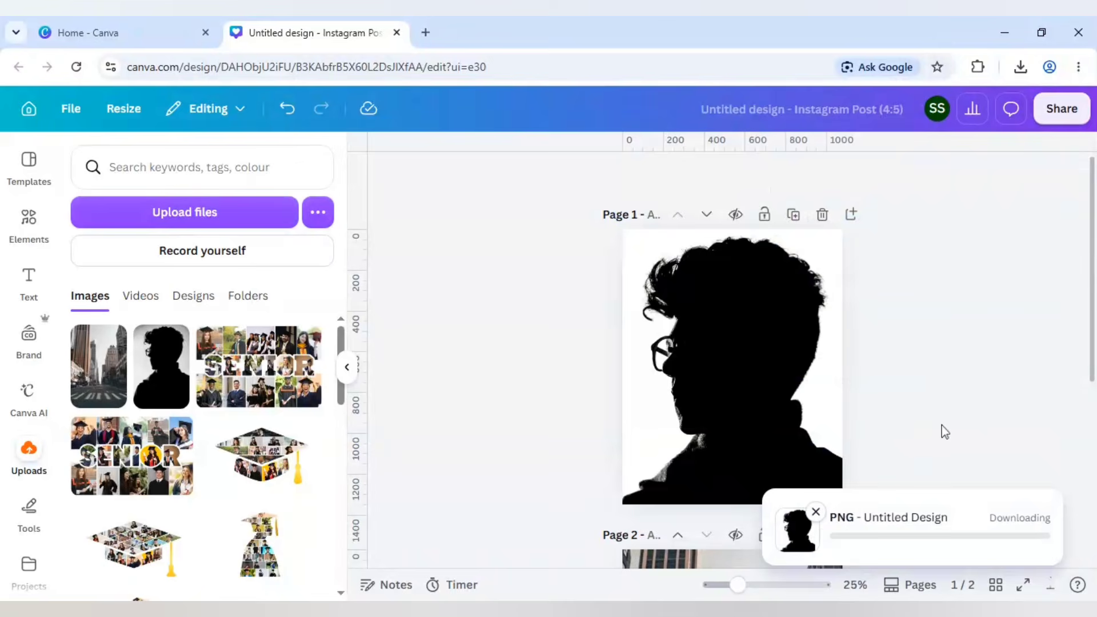
Step: Download only page 2, the street photo, as a PNG
scroll(945, 432, "down", 5)
left_click(1063, 109)
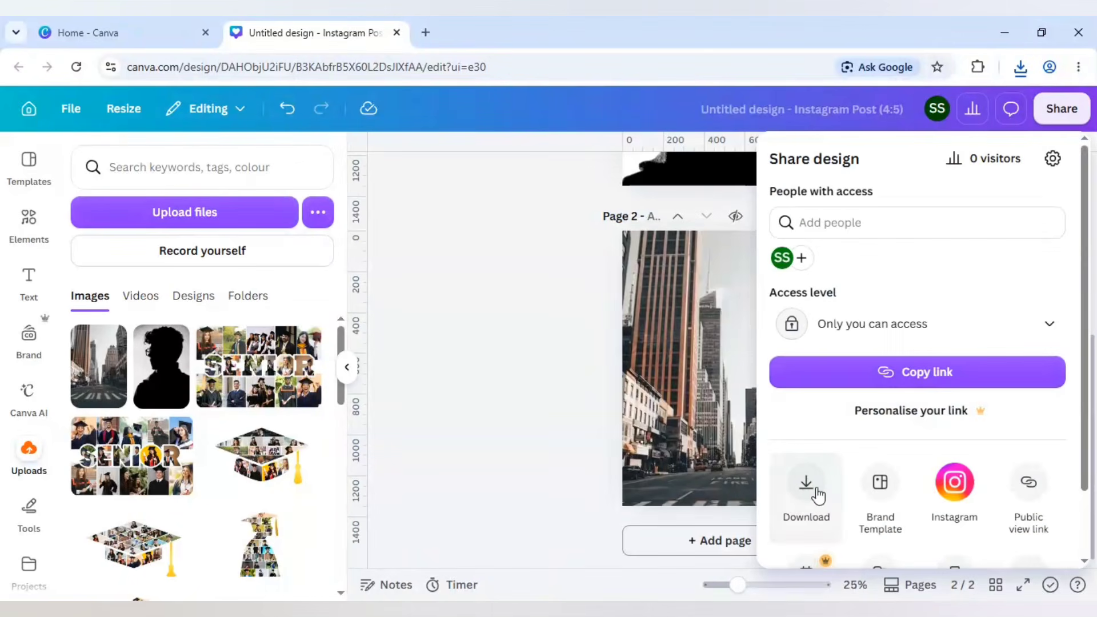
left_click(818, 495)
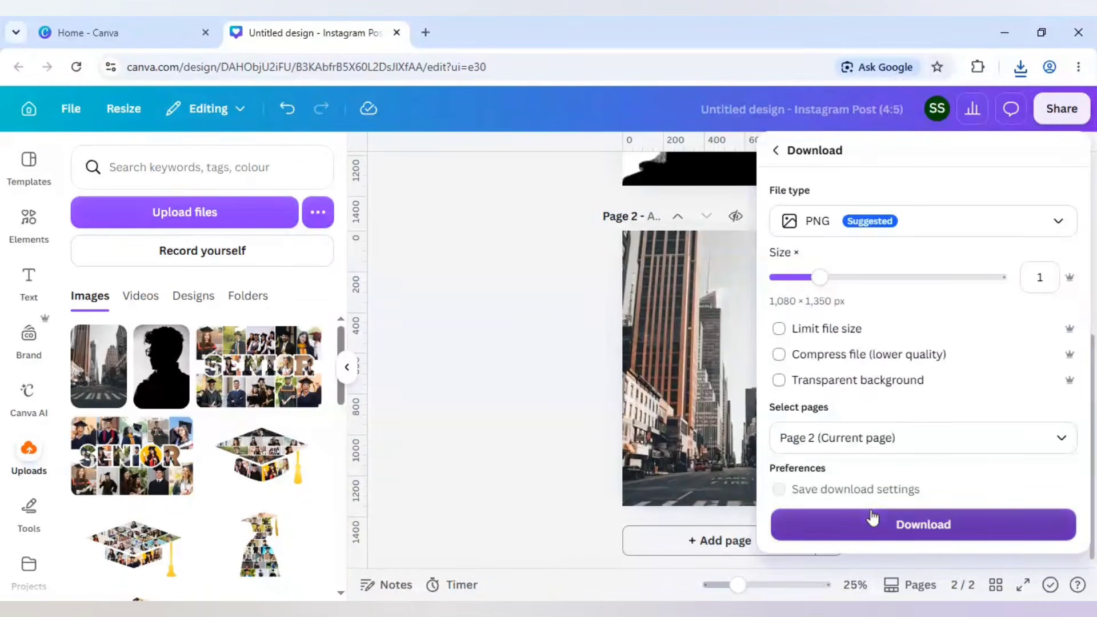
left_click(872, 518)
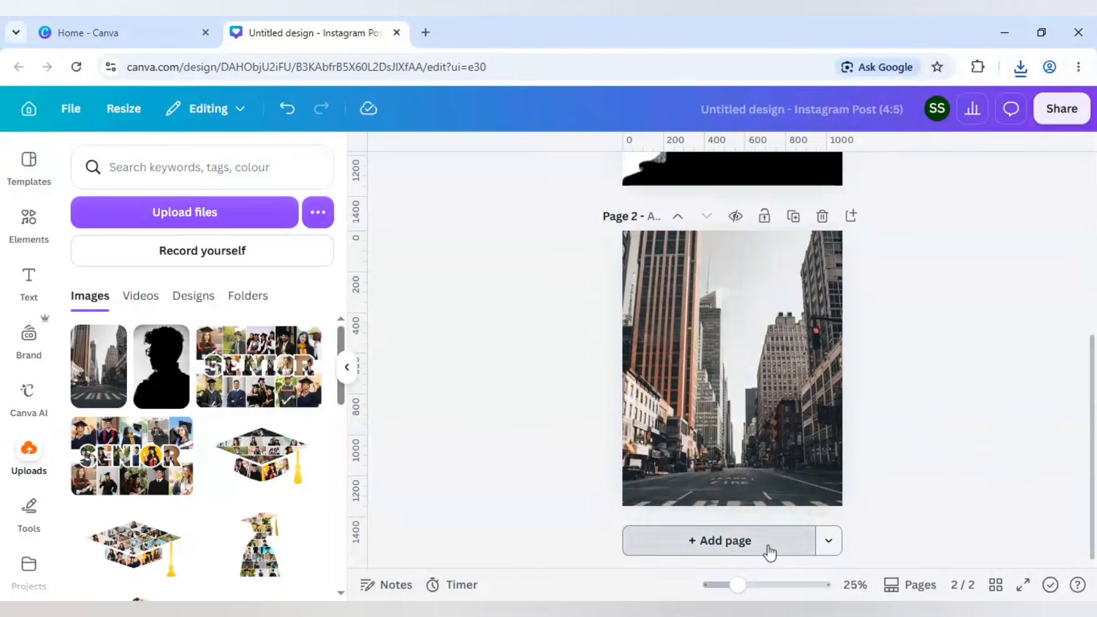
Step: Add a third page and place the downloaded street and silhouette images on it, offset so both can be selected
left_click(768, 549)
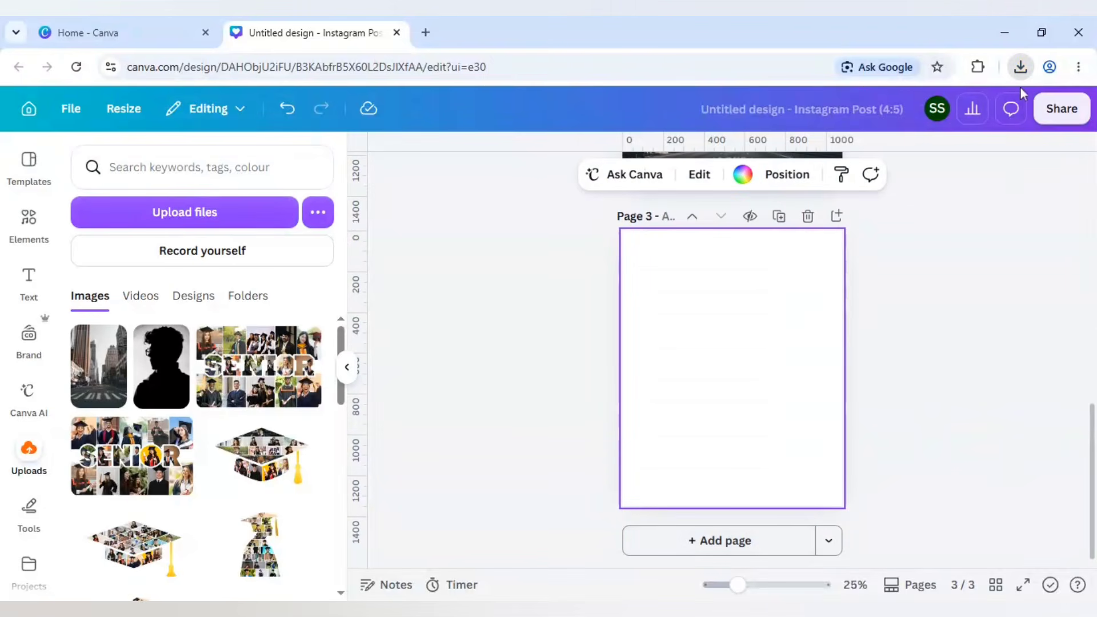
key("ctrl+v")
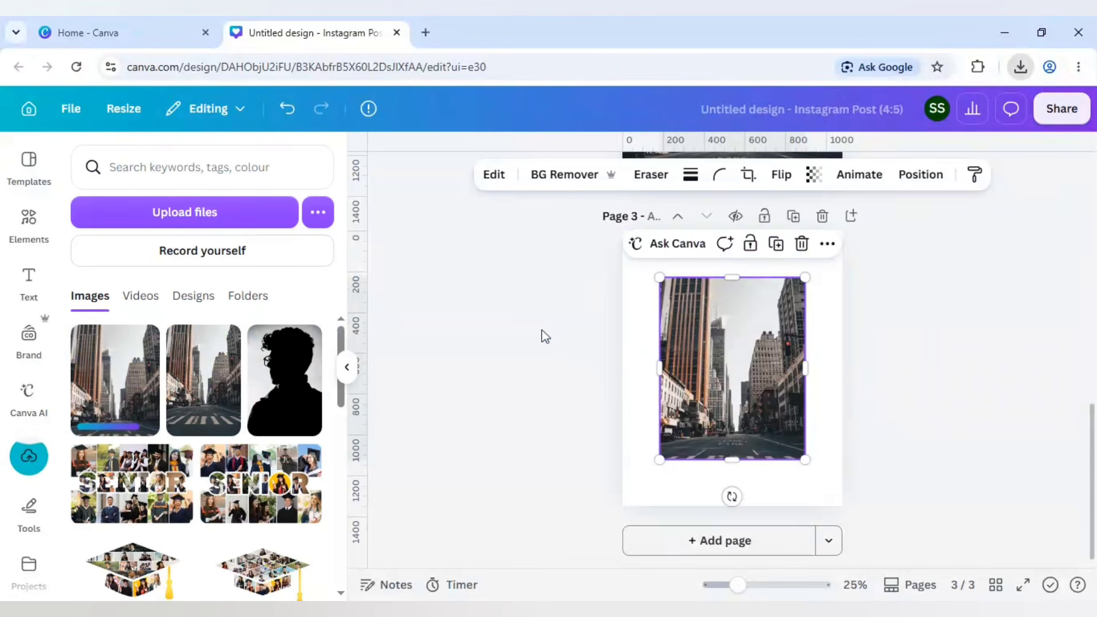
key("ctrl+v")
left_click_drag(729, 381, 772, 320)
left_click(679, 407)
left_click_drag(677, 407, 650, 447)
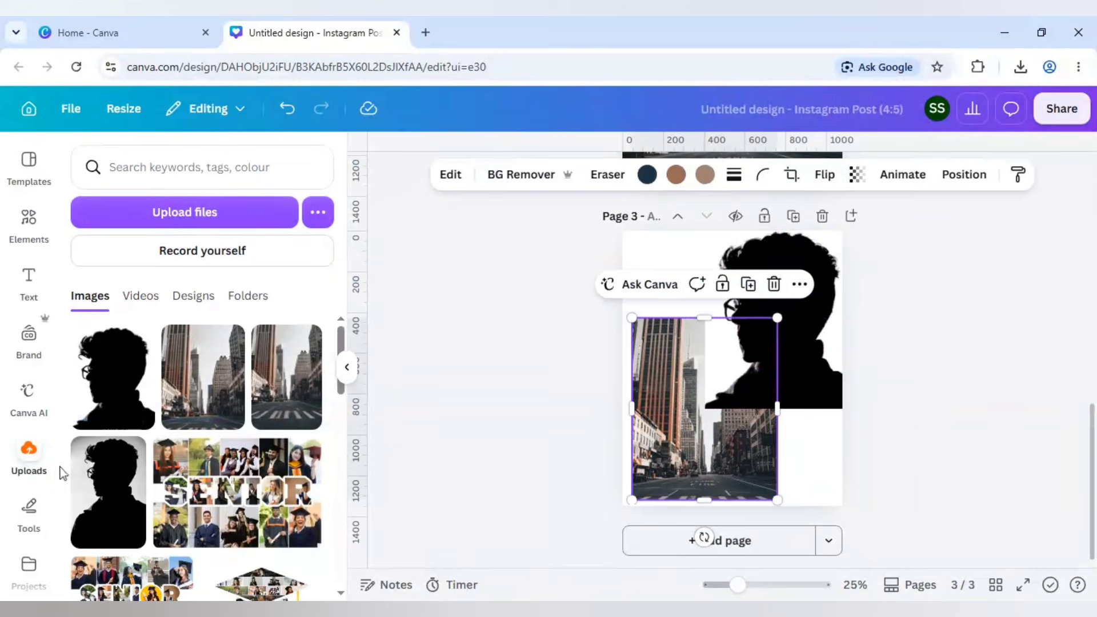
Step: Search the Canva apps for "blend" and open the Blend Image app
scroll(39, 494, "down", 2)
left_click(30, 540)
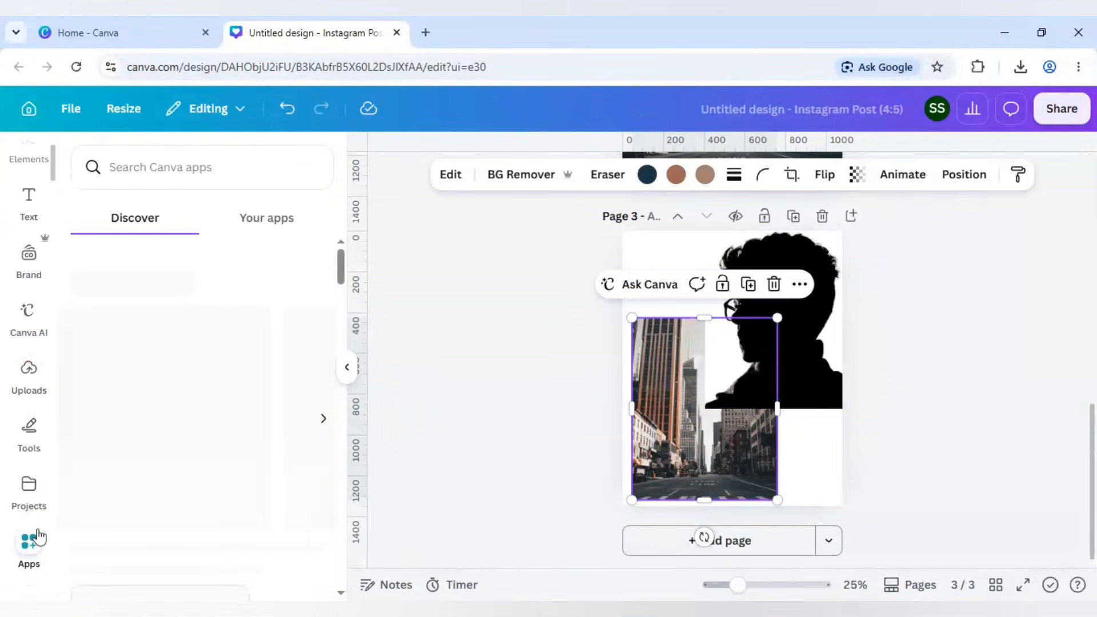
left_click(206, 172)
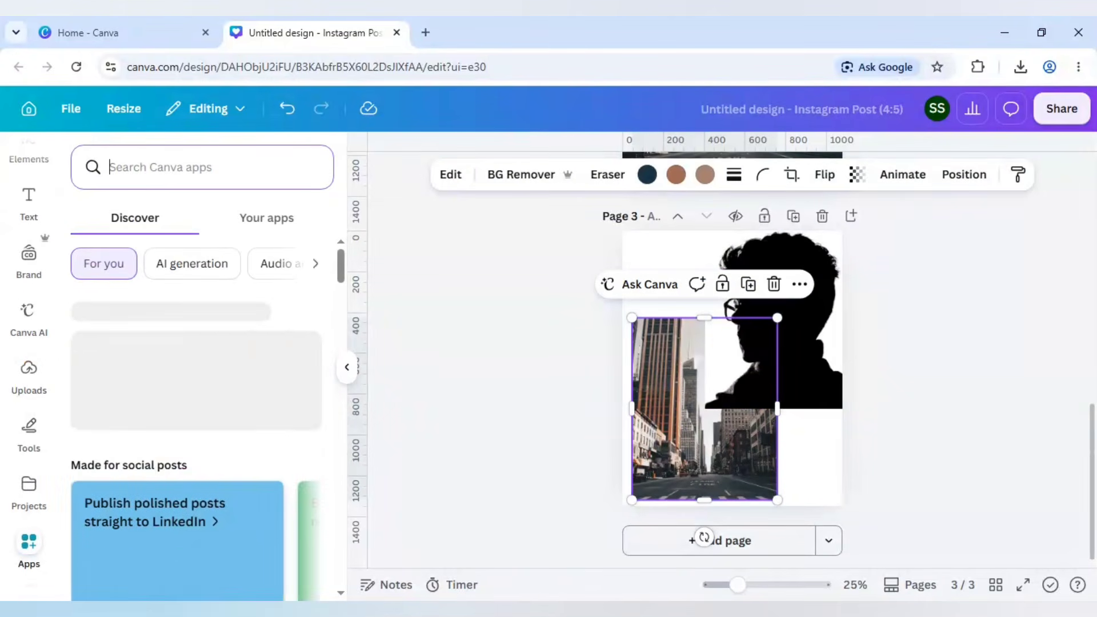
type("blend")
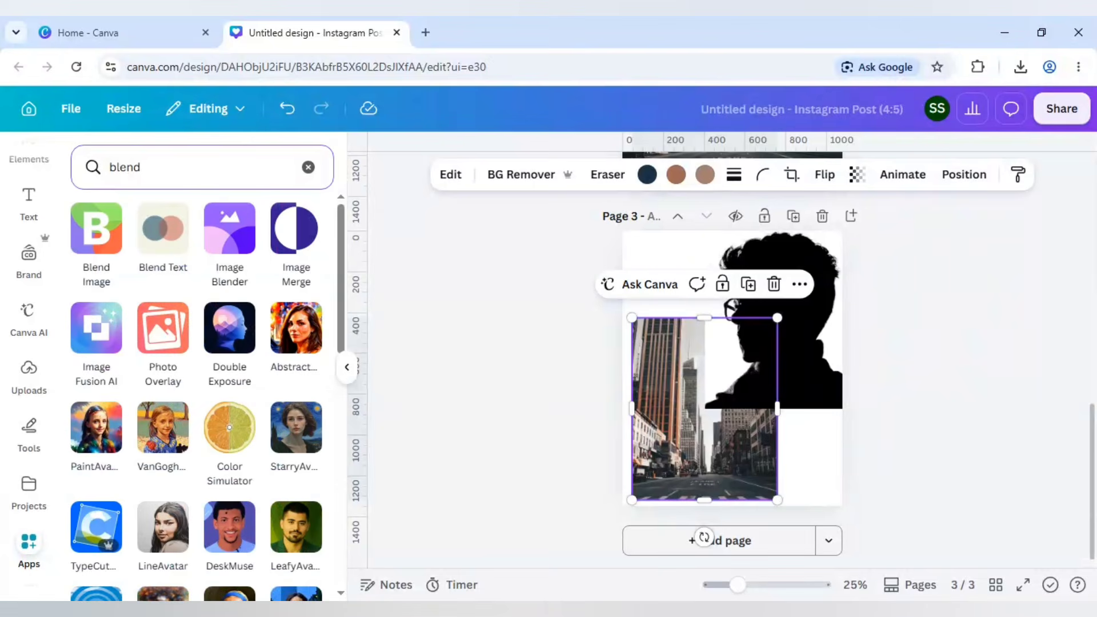
left_click(92, 242)
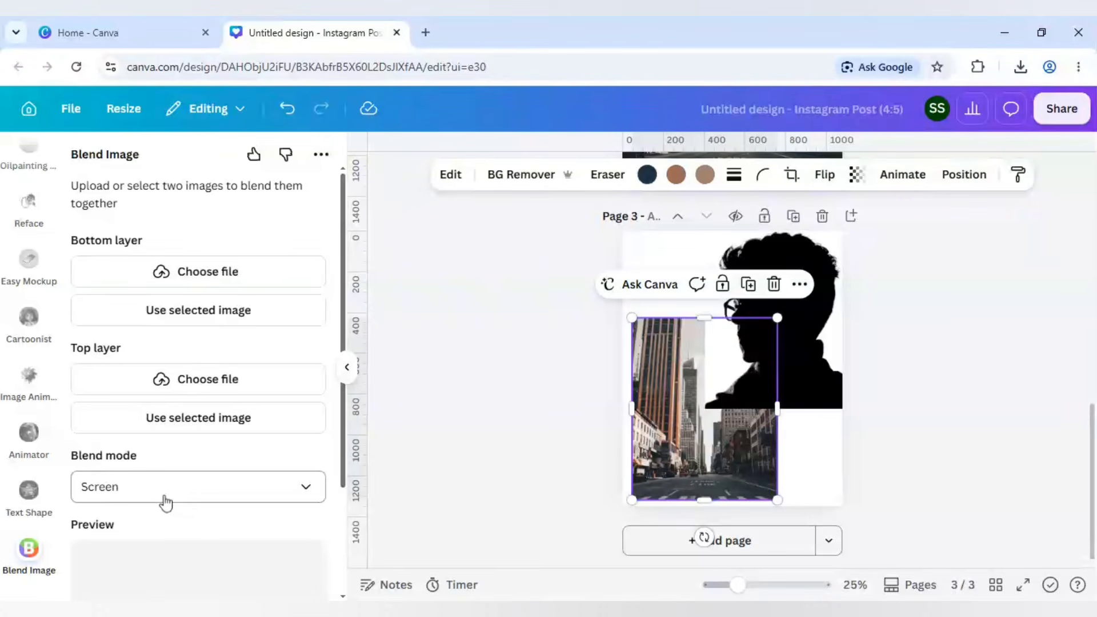
Step: Assign the silhouette as the bottom layer and the street photo as the top layer of the blend
left_click(808, 331)
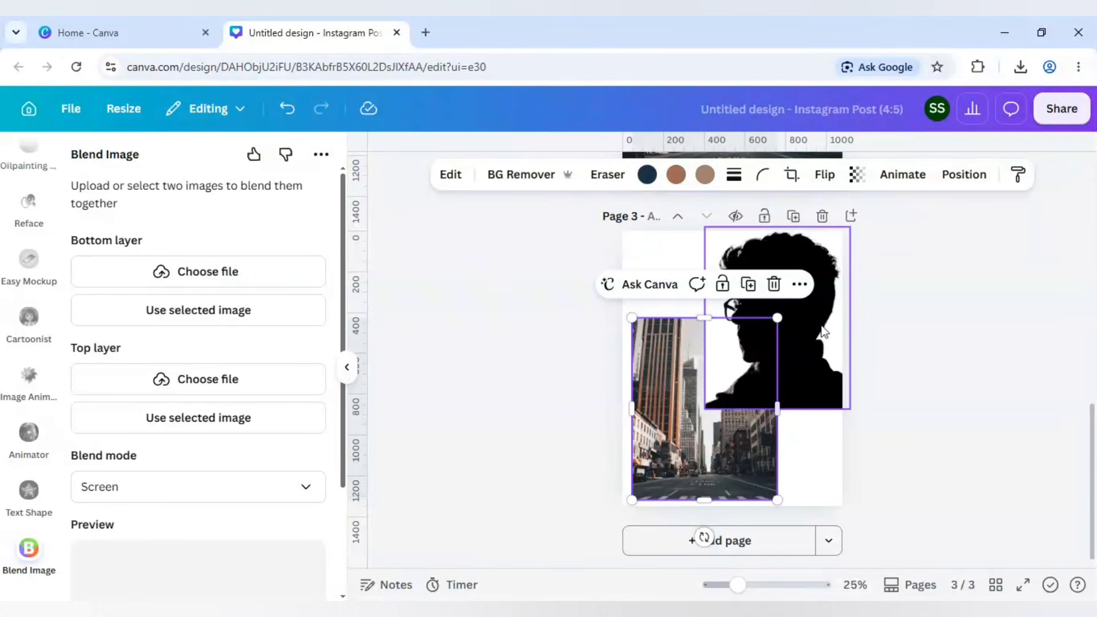
left_click(203, 312)
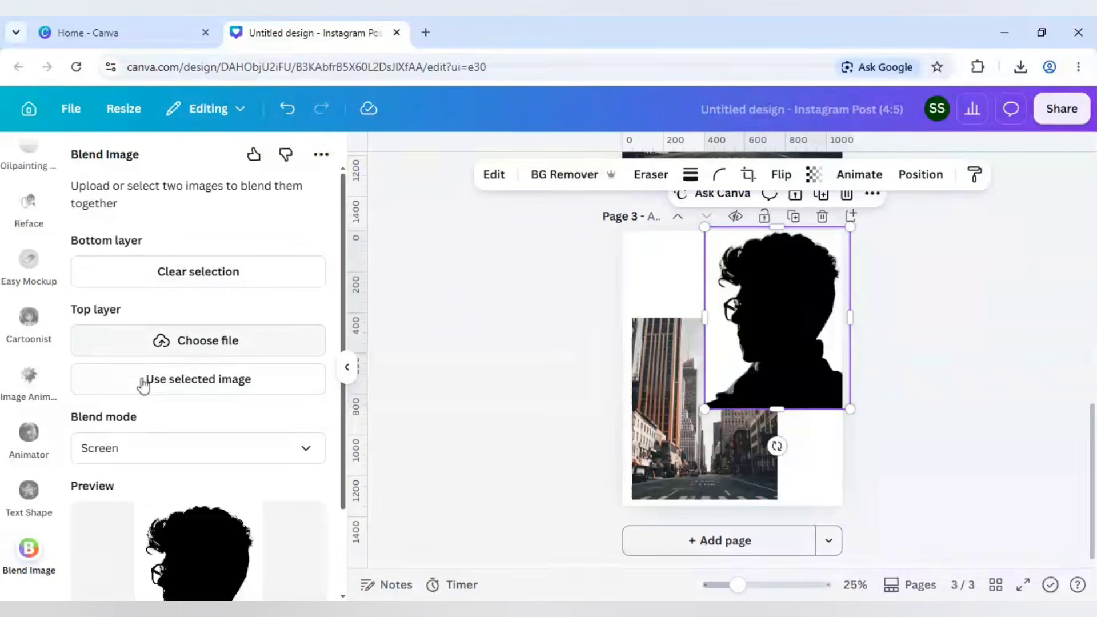
left_click(681, 457)
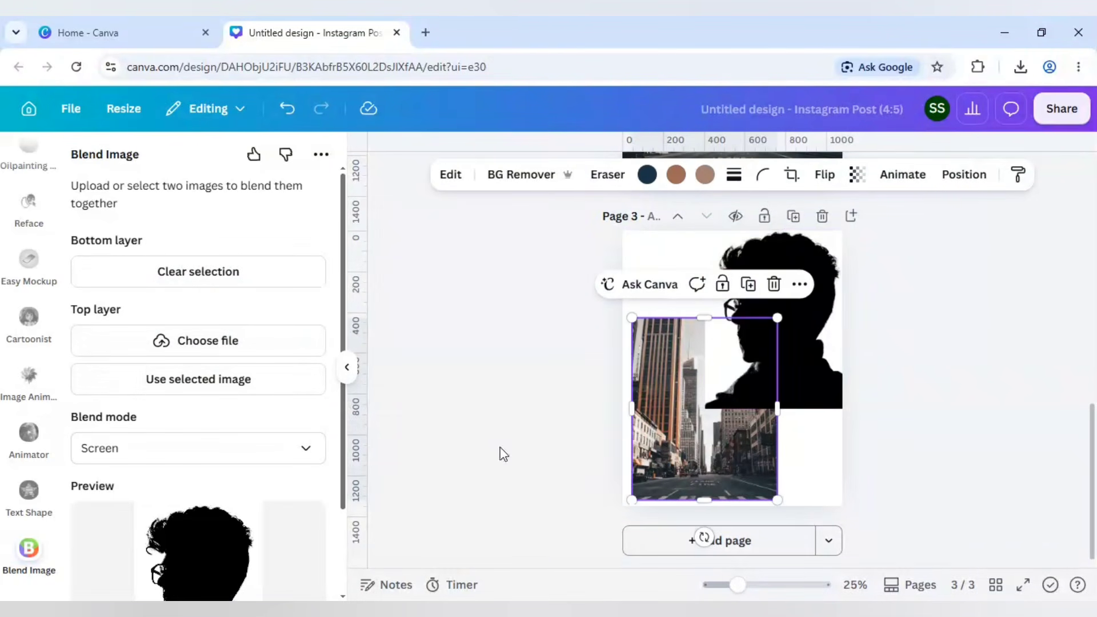
left_click(196, 380)
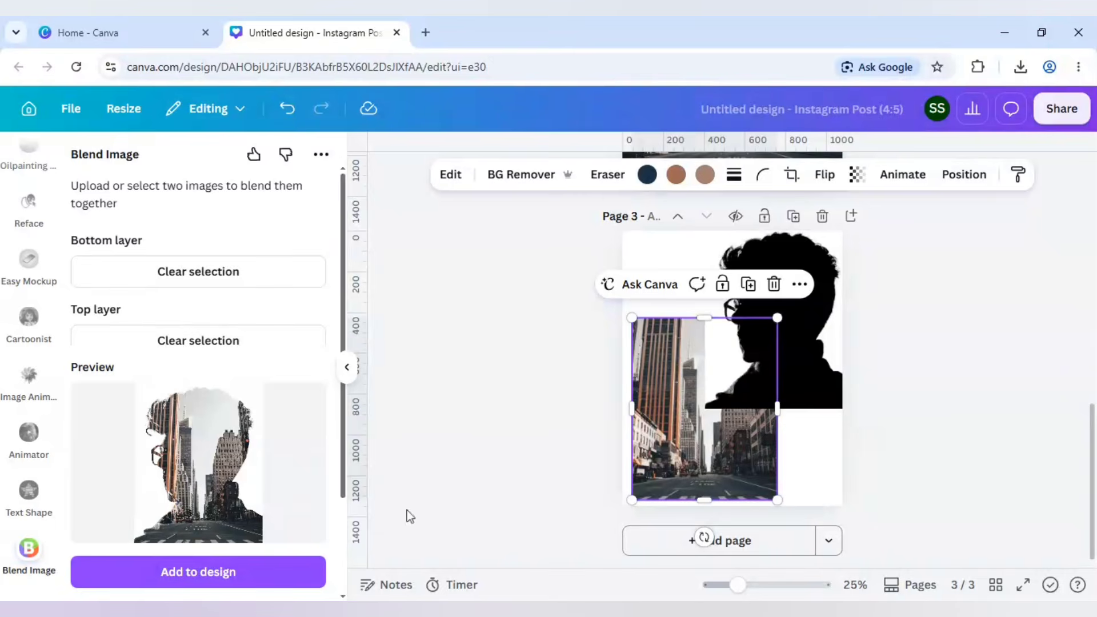
Step: Add a fourth page, insert the blended image on it and enlarge it to fill the page
left_click(789, 546)
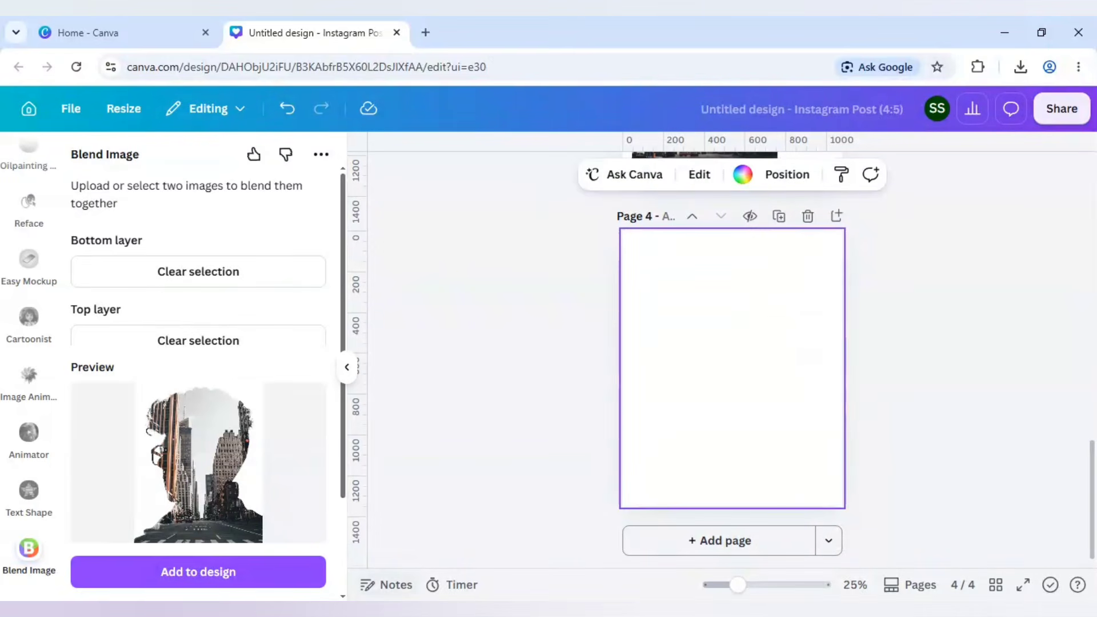
left_click(219, 571)
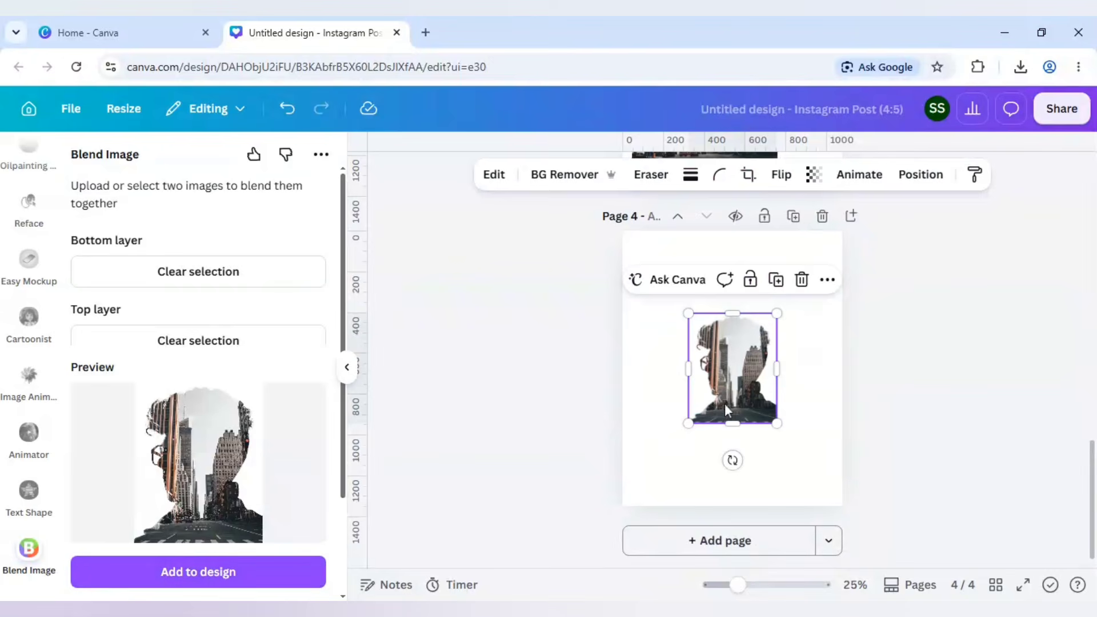
left_click_drag(749, 389, 677, 312)
left_click_drag(739, 385, 830, 517)
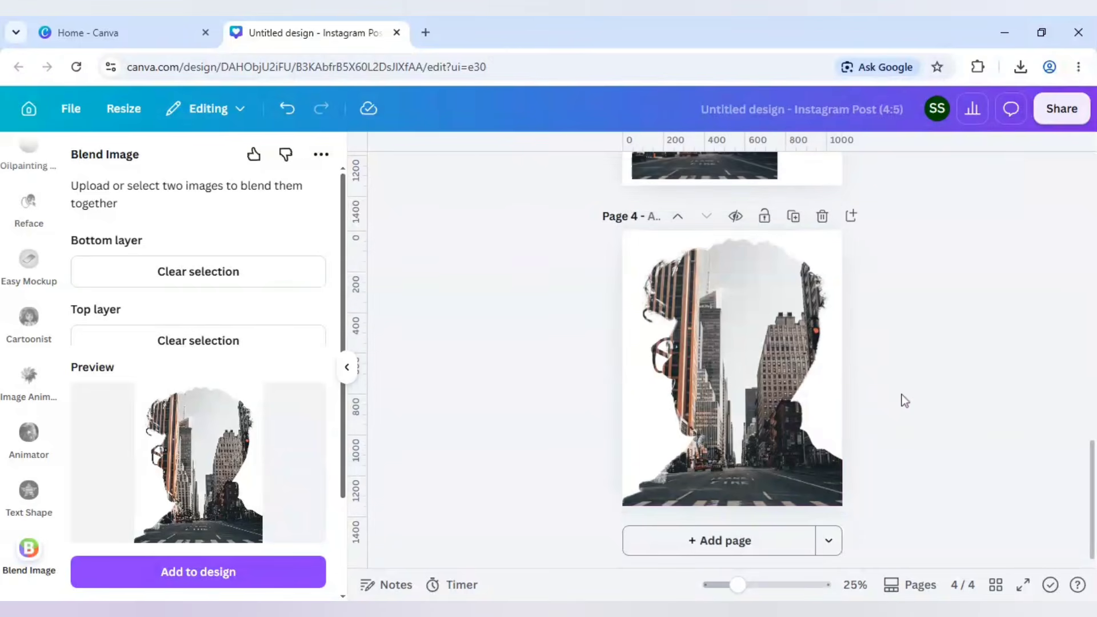
Step: Copy the black silhouette from page 1 and paste it over the blended city portrait on page 4
scroll(902, 395, "up", 5)
left_click(808, 280)
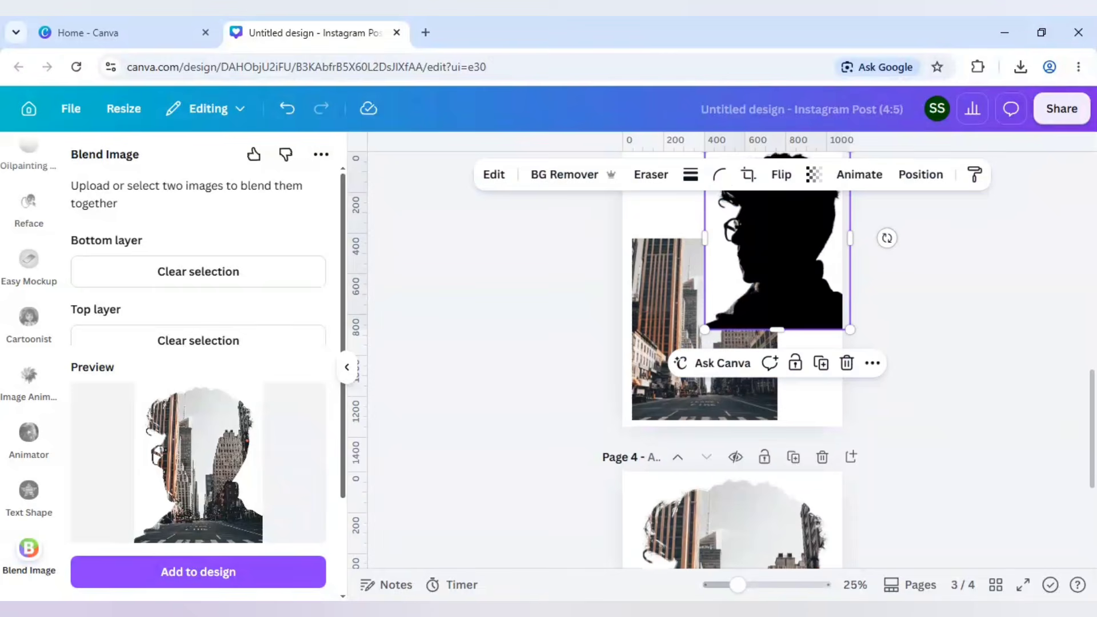
scroll(921, 367, "up", 10)
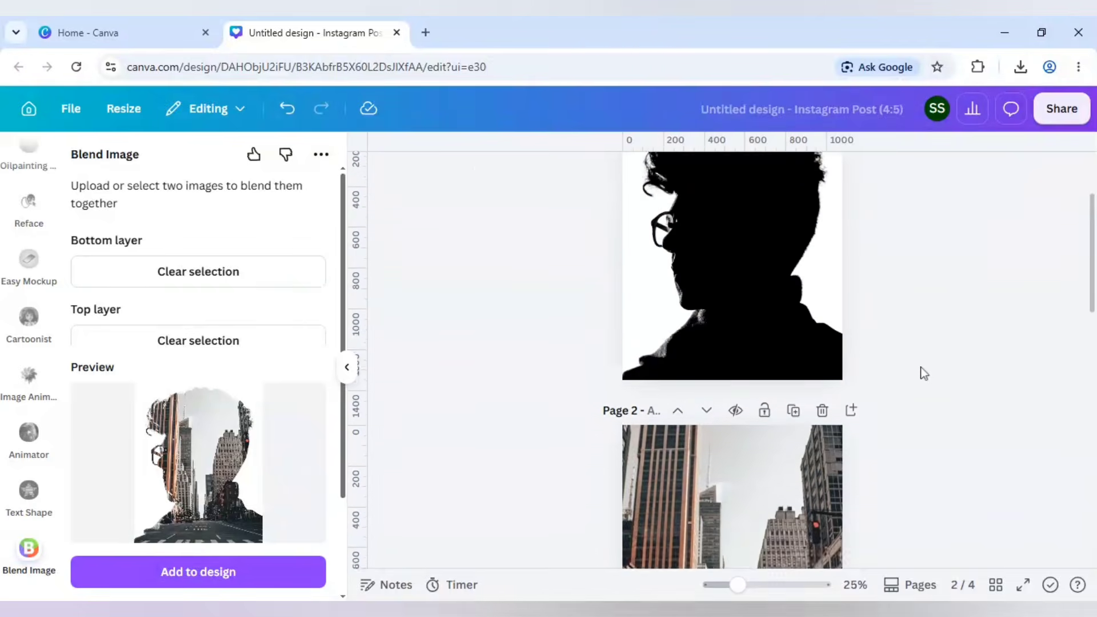
left_click(770, 279)
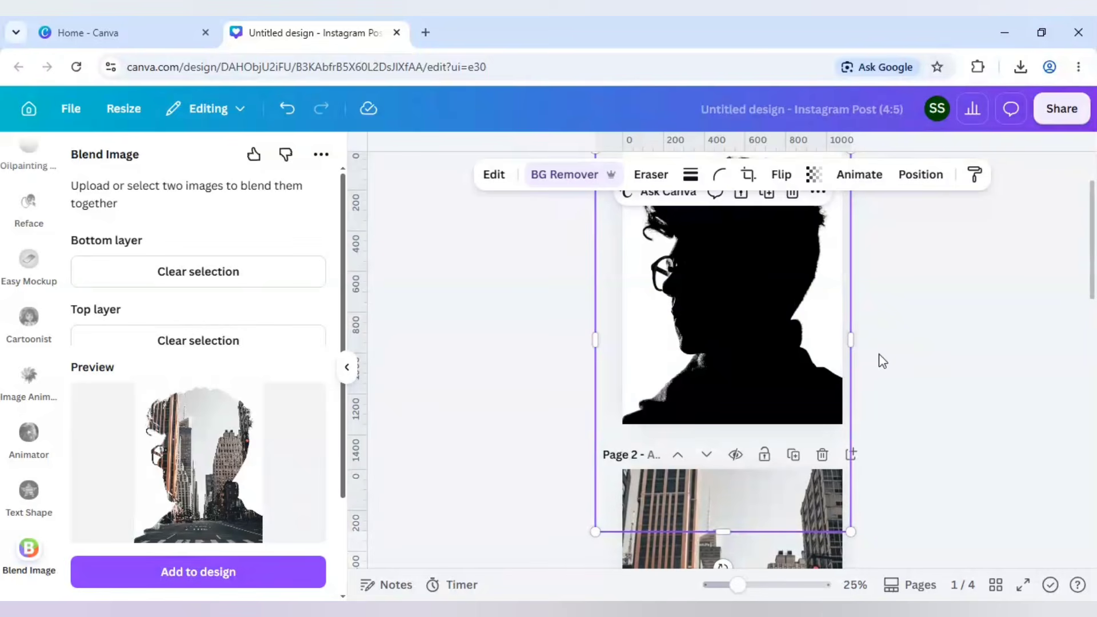
left_click(902, 366)
scroll(902, 365, "down", 10)
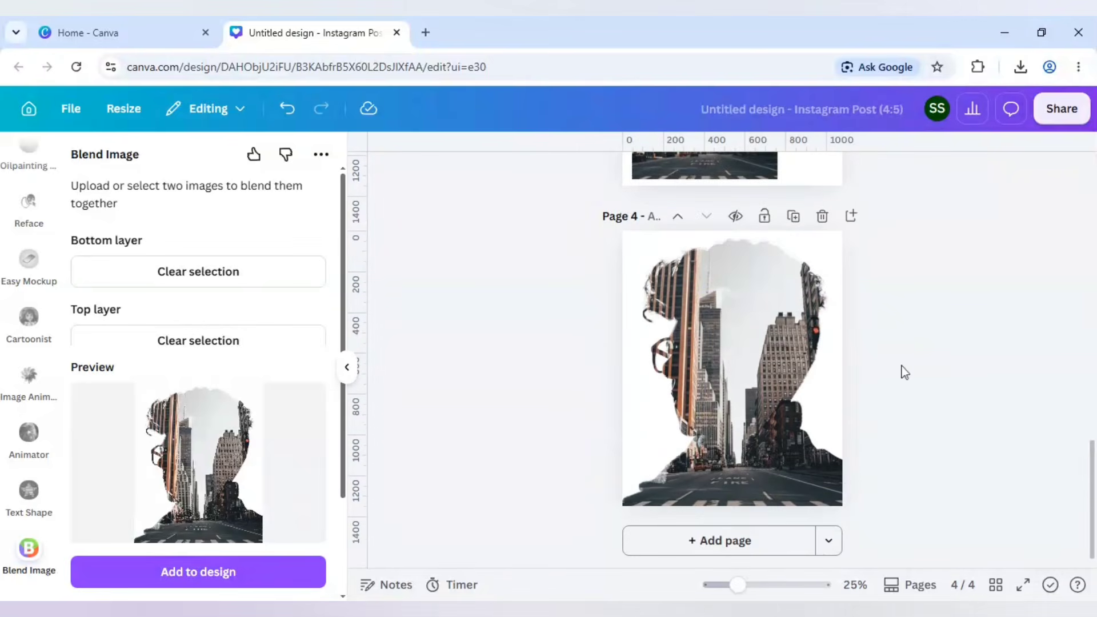
left_click(750, 403)
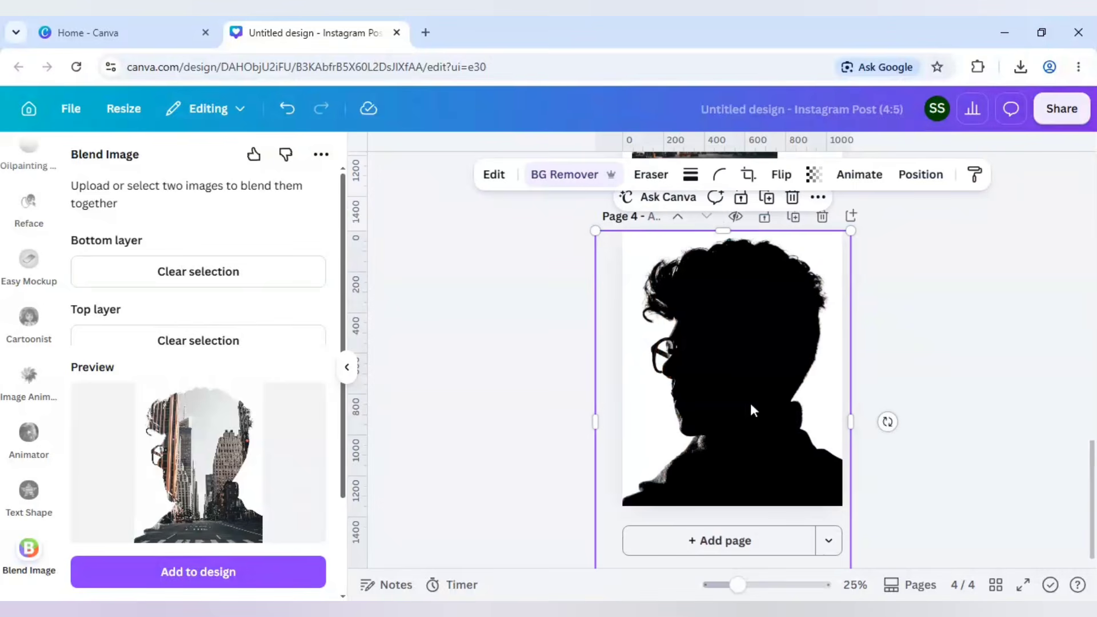
left_click(814, 175)
mouse_move(850, 240)
left_mouse_down()
mouse_move(802, 242)
mouse_move(837, 250)
mouse_move(858, 241)
left_mouse_up()
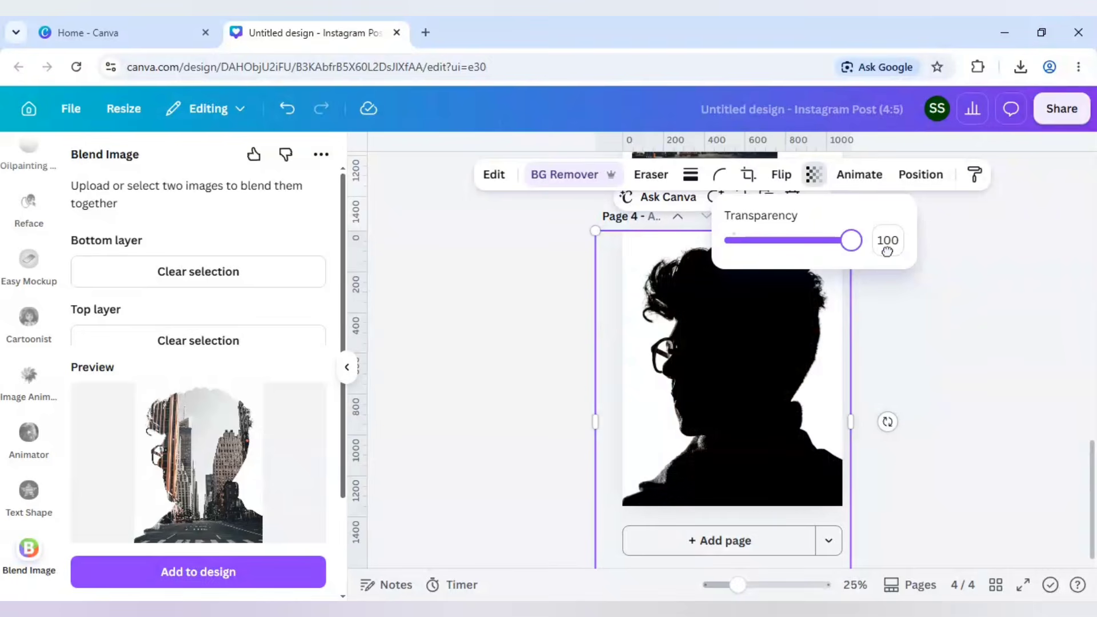
left_click(760, 383)
key("Escape")
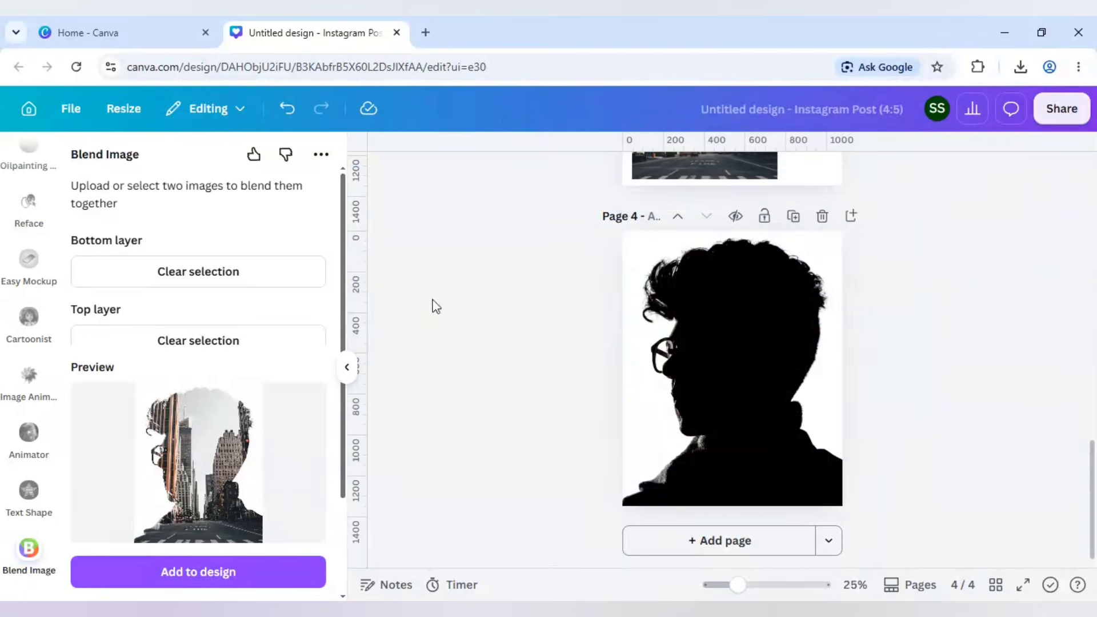
Step: Go back to the "blend" app search results and open the Image Blender app
scroll(41, 309, "down", 10)
scroll(43, 312, "up", 10)
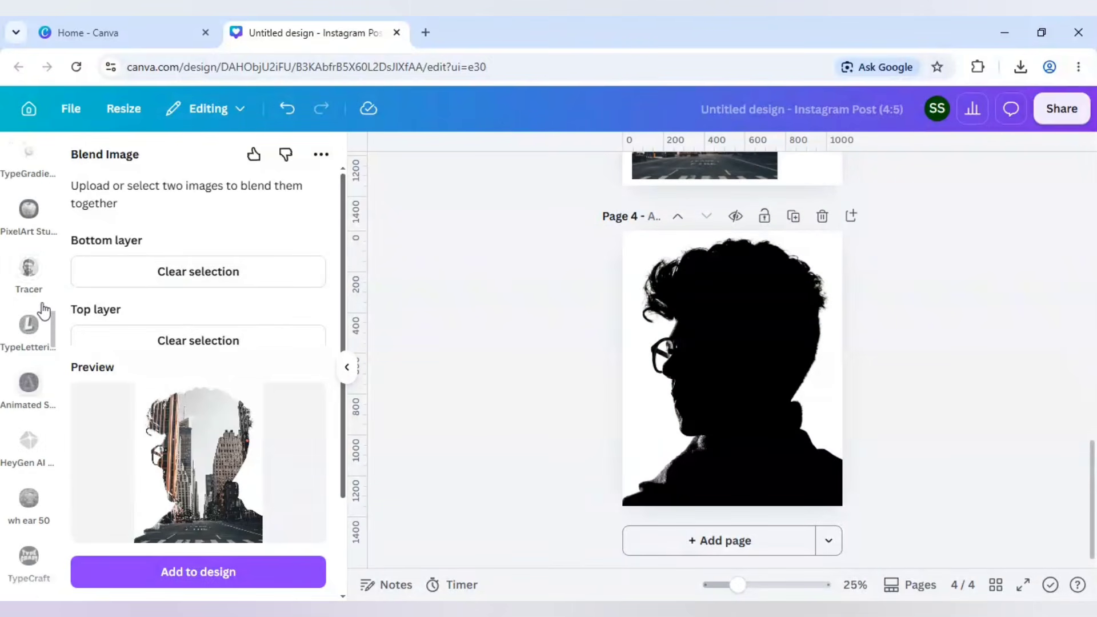
scroll(44, 312, "up", 5)
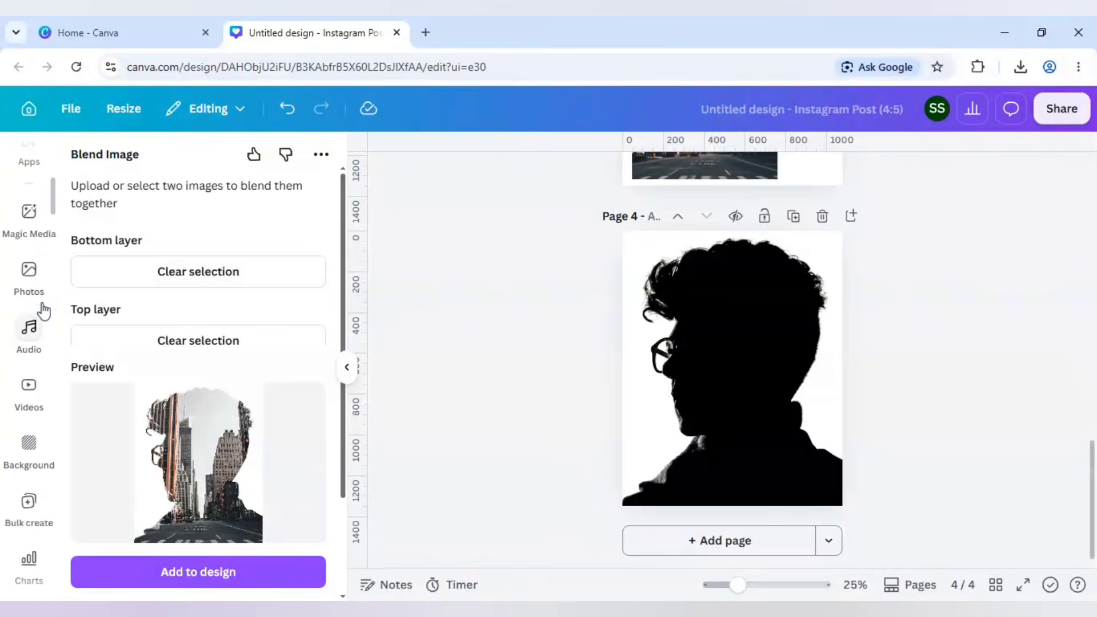
left_click(29, 216)
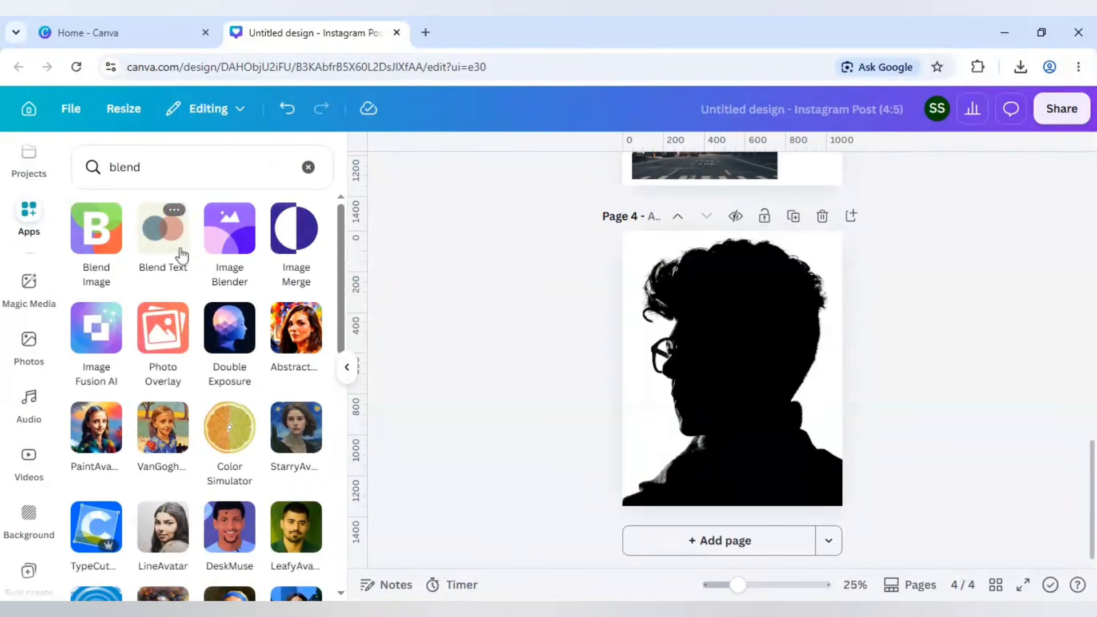
left_click(230, 239)
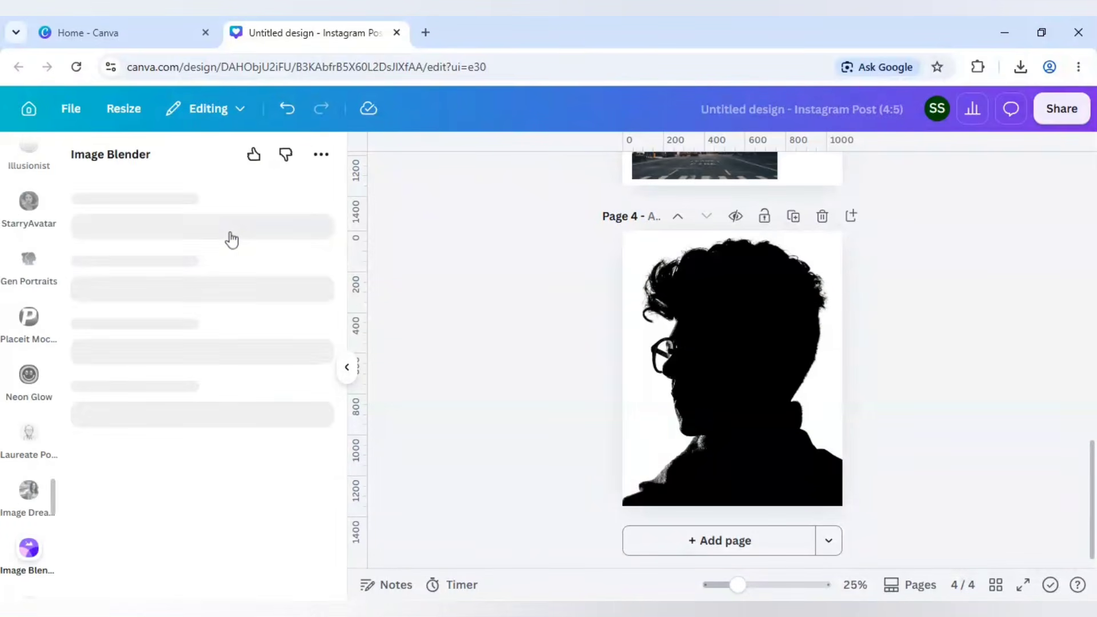
Step: Apply a linear fade to the page 4 silhouette, keeping the face dark and fading it out toward the back of the head, and save it
left_click(707, 360)
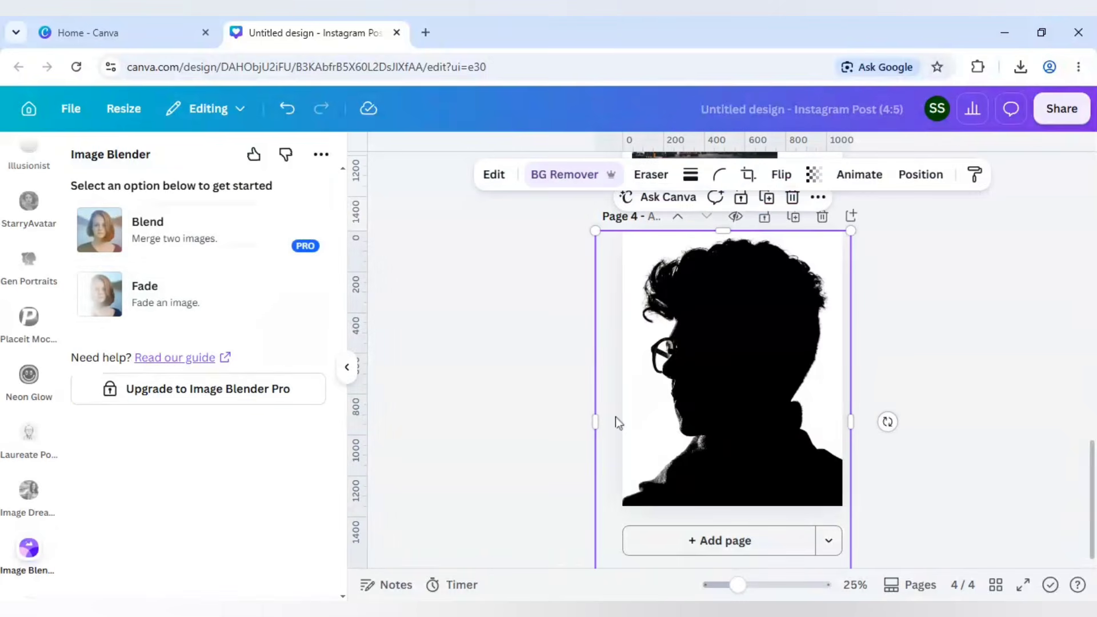
left_click(164, 306)
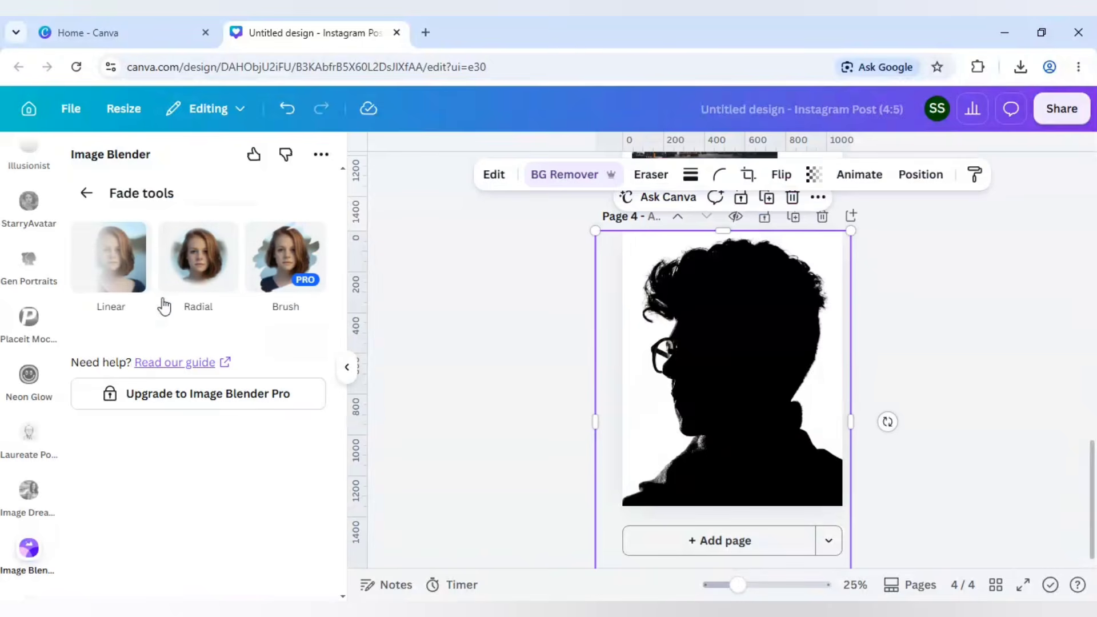
left_click(125, 267)
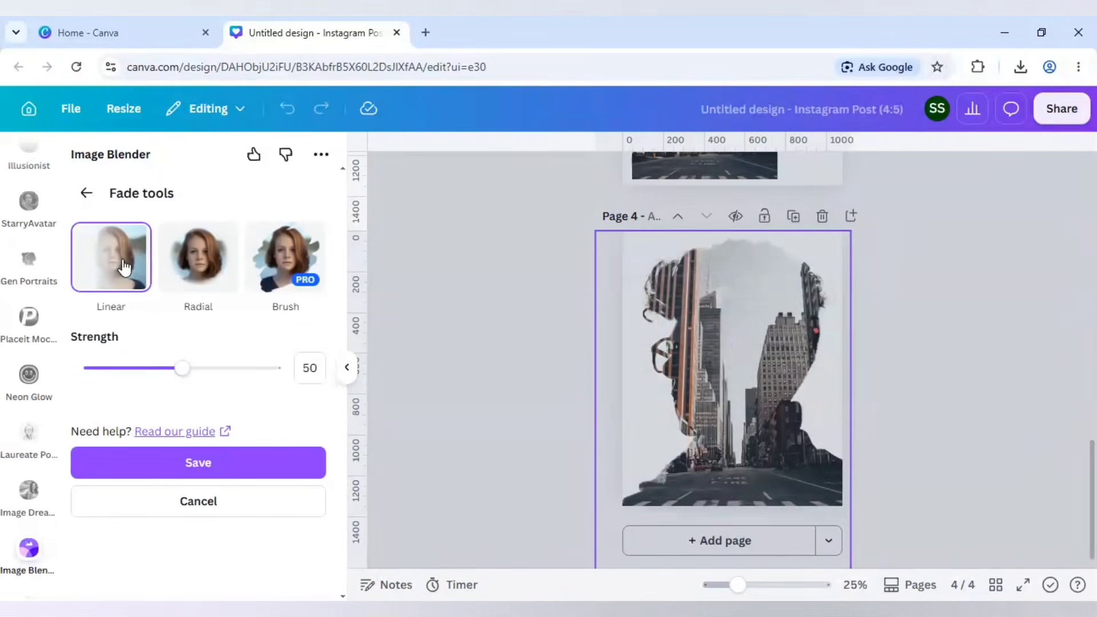
left_click_drag(734, 491, 811, 289)
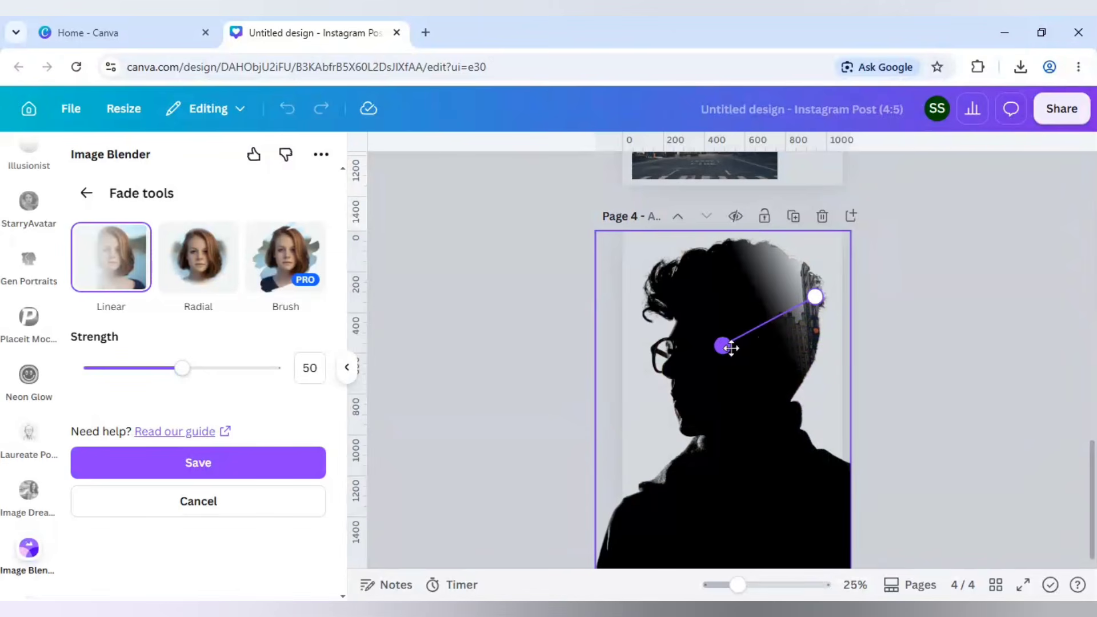
left_click_drag(723, 345, 624, 417)
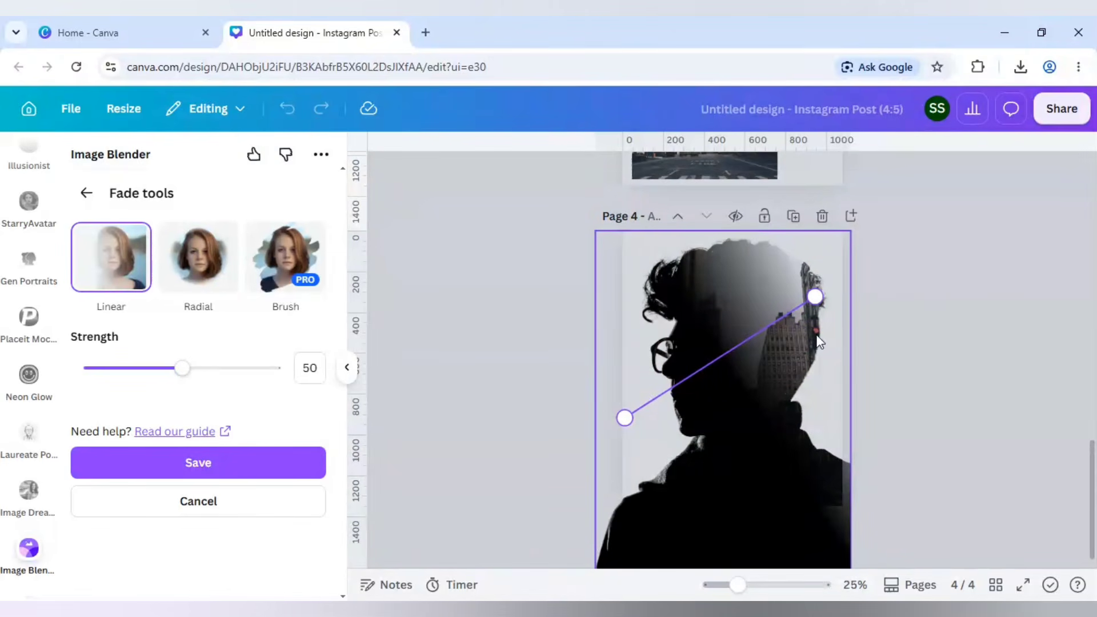
left_click_drag(814, 296, 739, 362)
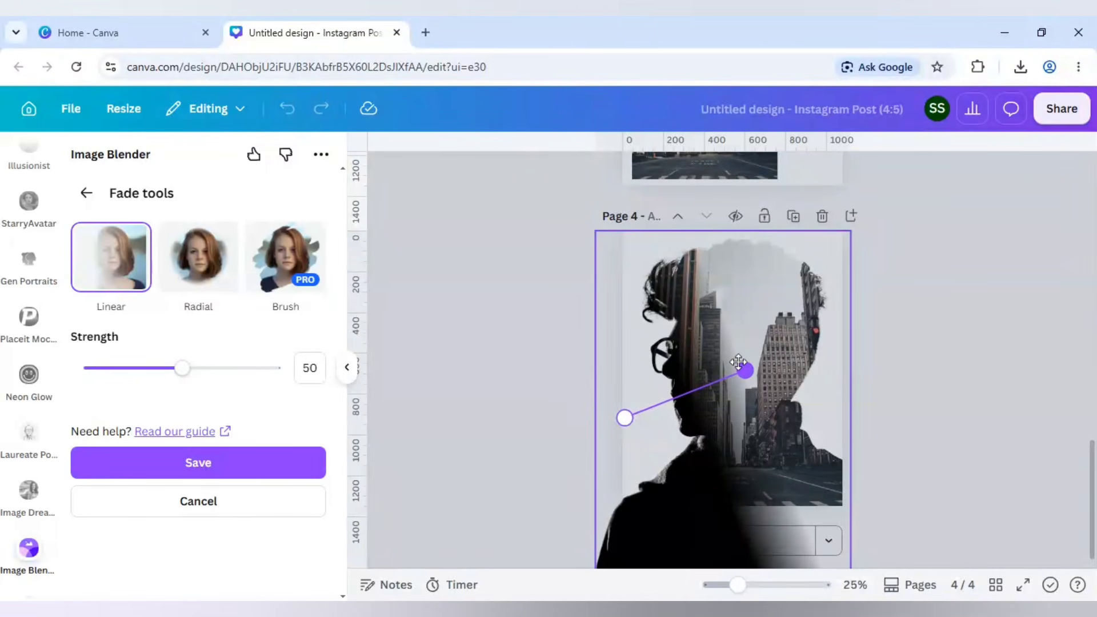
left_click(250, 463)
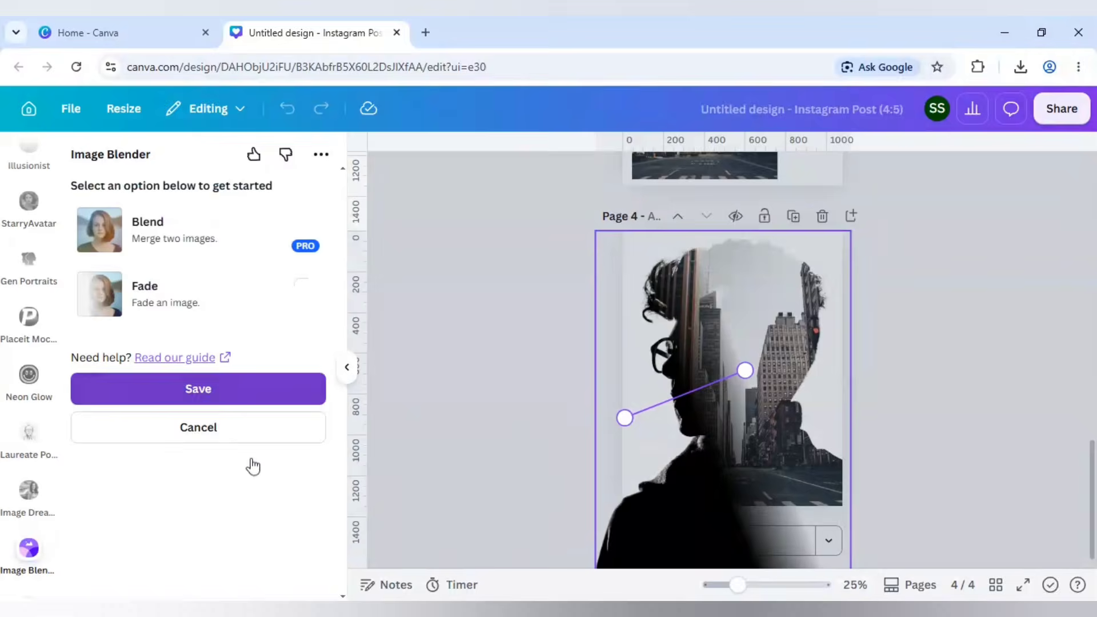
Step: Apply a second linear fade to the silhouette, fading it out from the chin down to the shoulder, and save it
left_click(202, 307)
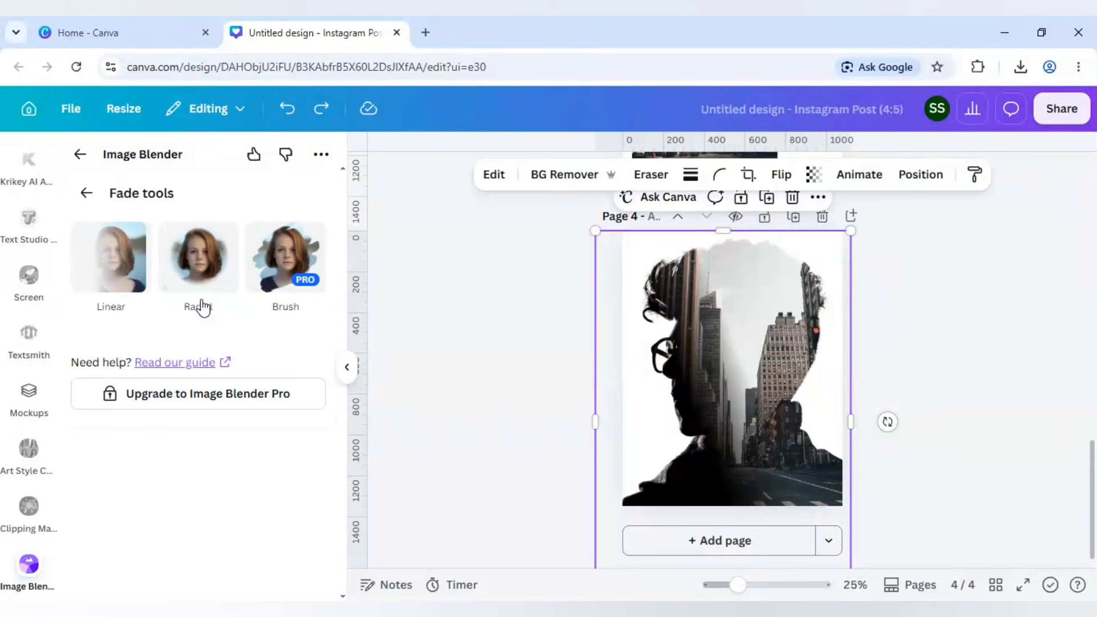
left_click(129, 259)
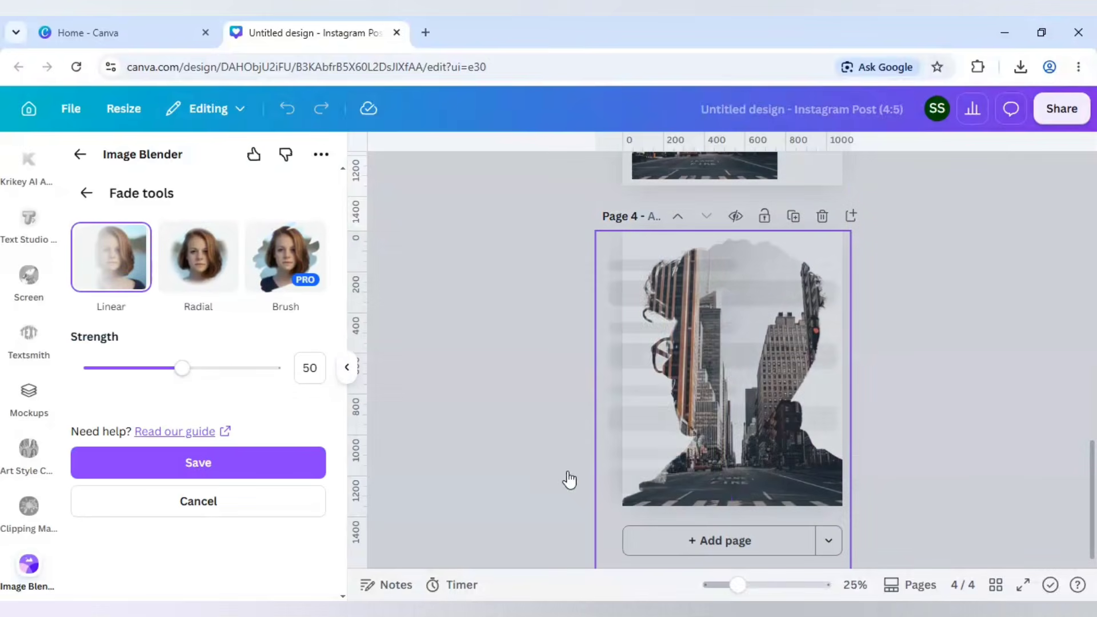
left_click_drag(723, 498, 701, 467)
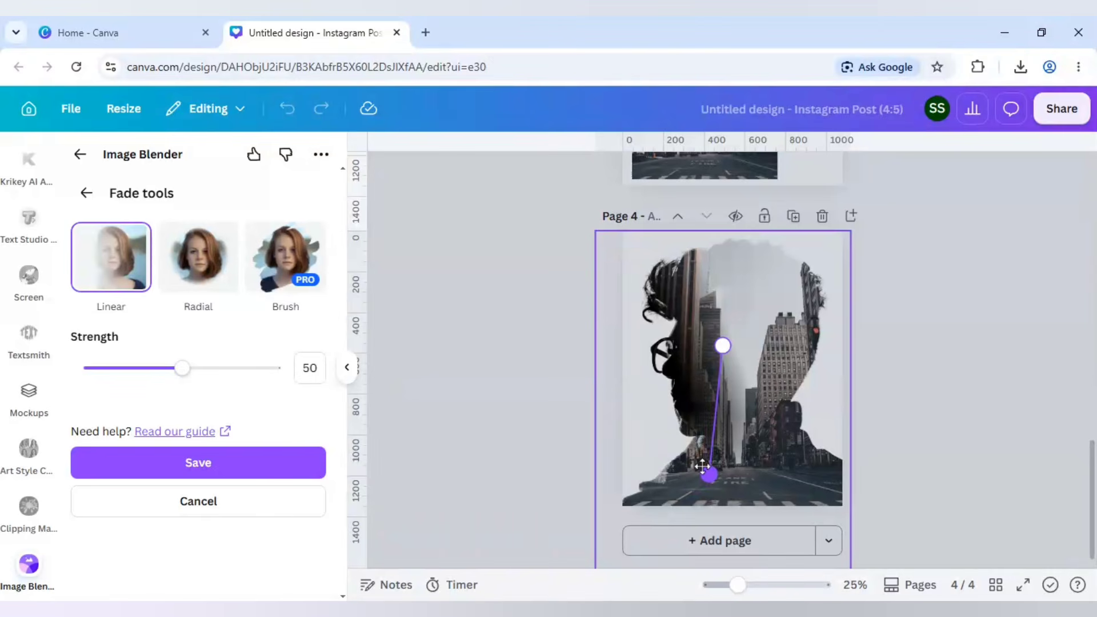
left_click_drag(730, 347, 726, 411)
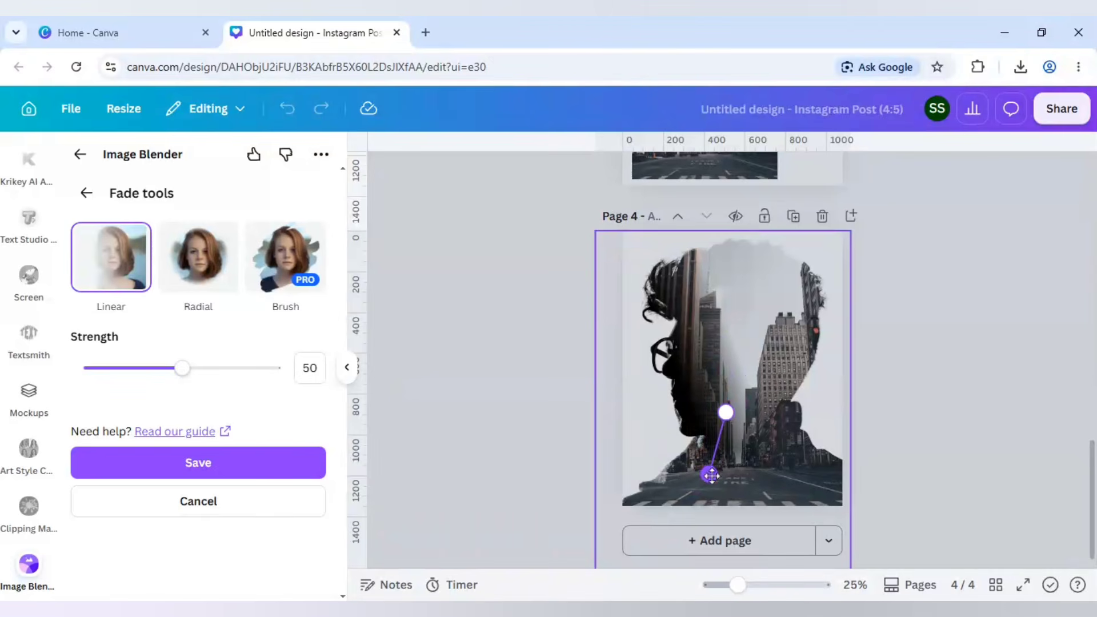
mouse_move(708, 470)
left_mouse_down()
mouse_move(726, 480)
mouse_move(712, 457)
left_mouse_up()
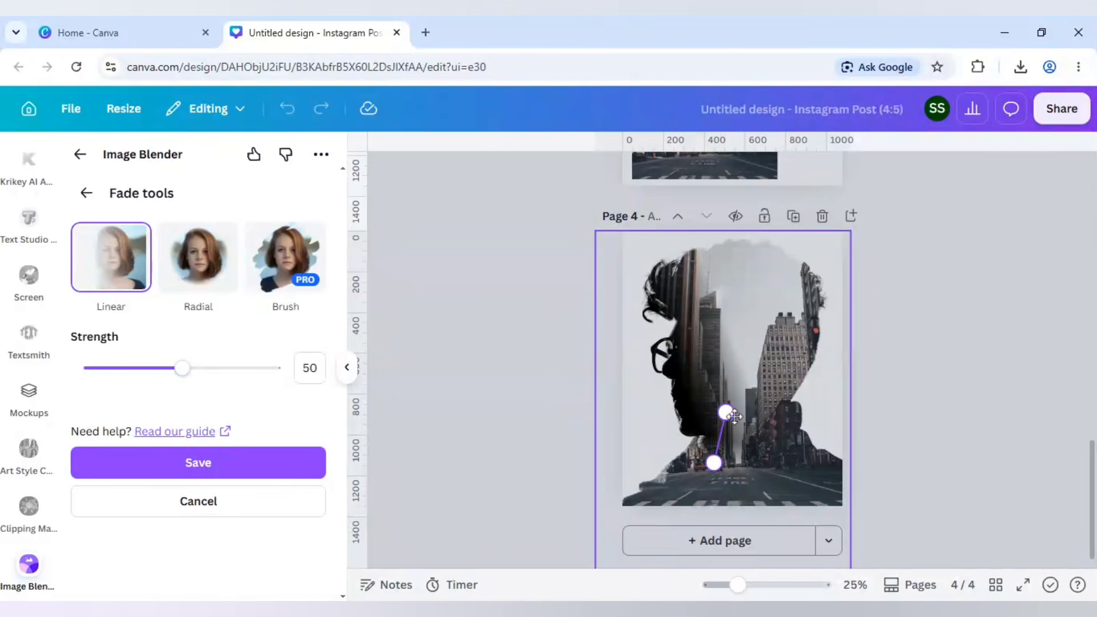
left_click_drag(727, 411, 719, 417)
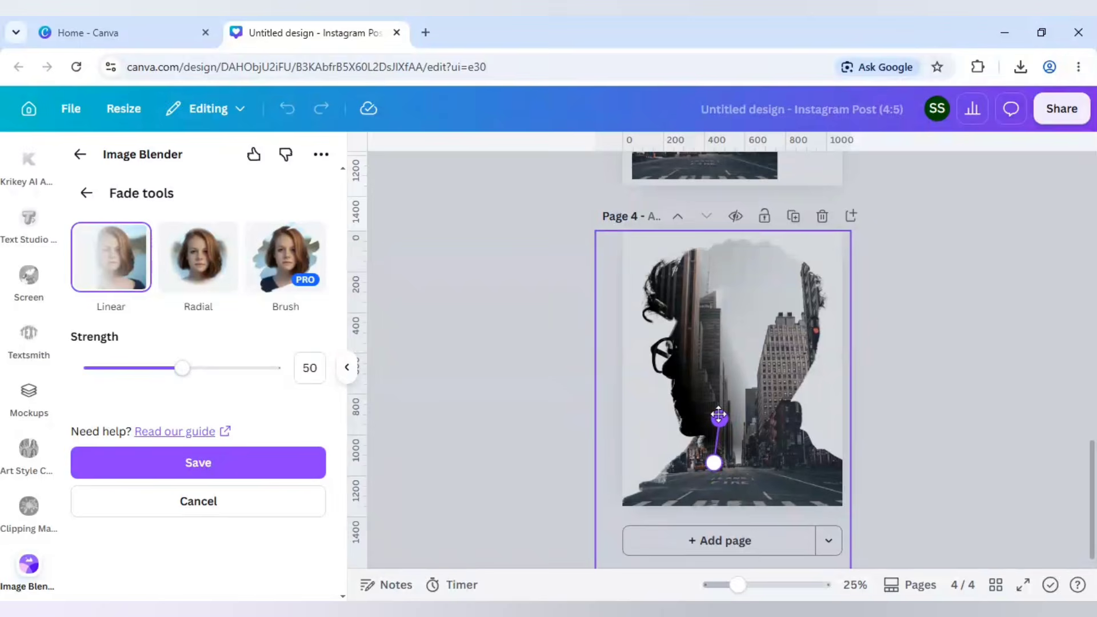
left_click(273, 468)
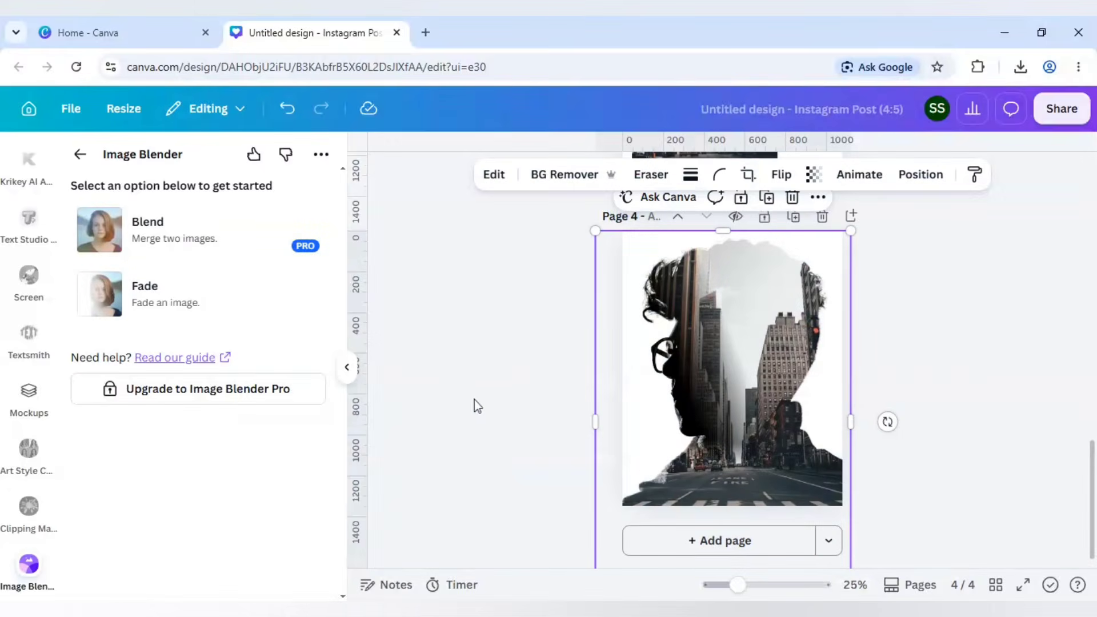
left_click(473, 399)
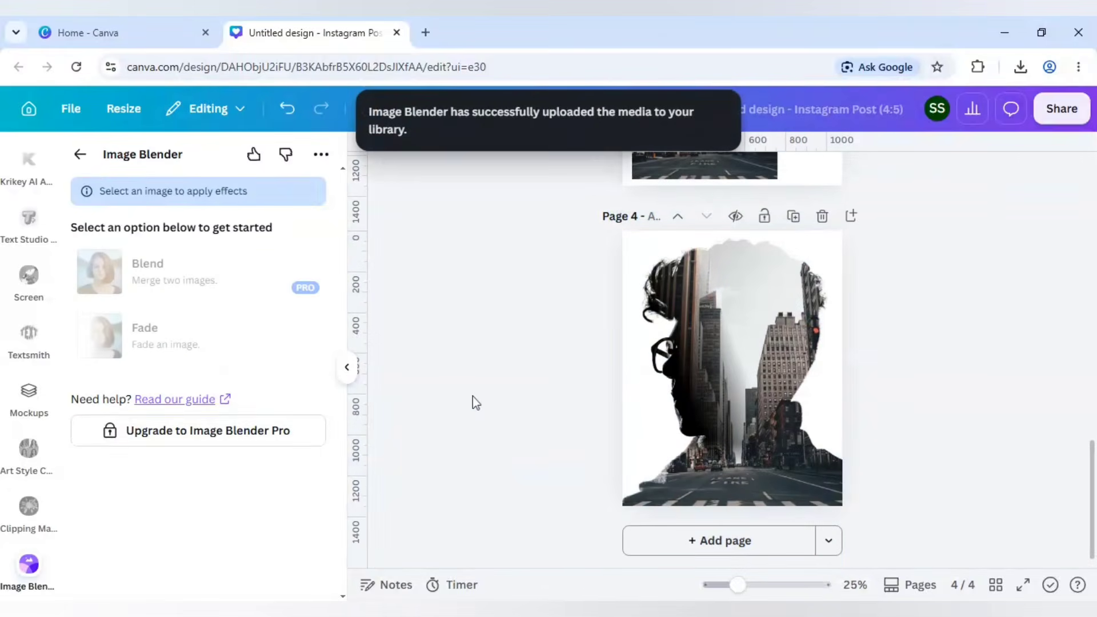
Step: Lower the opacity of the faded silhouette overlay on page 4
left_click(690, 362)
left_click(823, 180)
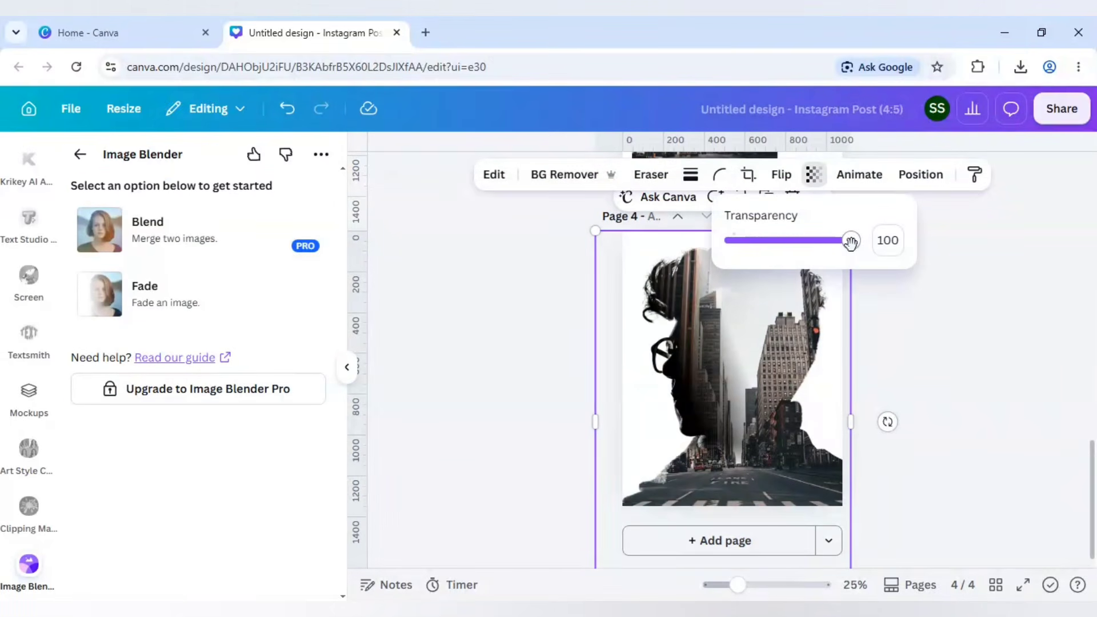
left_click_drag(852, 242, 819, 246)
left_click(496, 412)
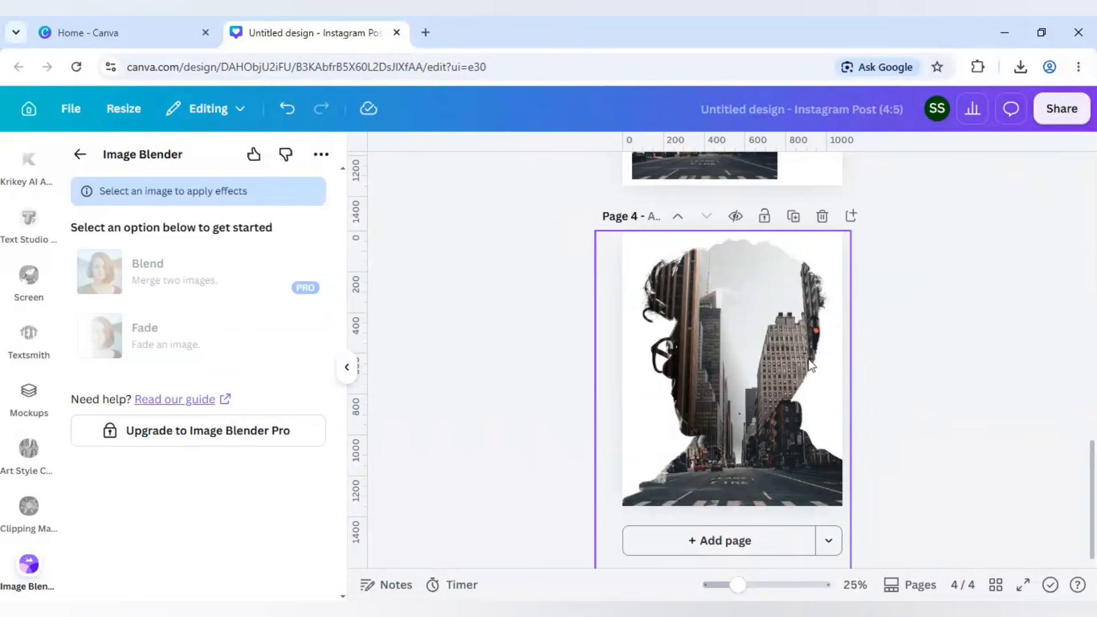
Step: Crop the faded silhouette overlay from its right side to a width of about 642
left_click(833, 364)
left_click_drag(851, 353, 726, 362)
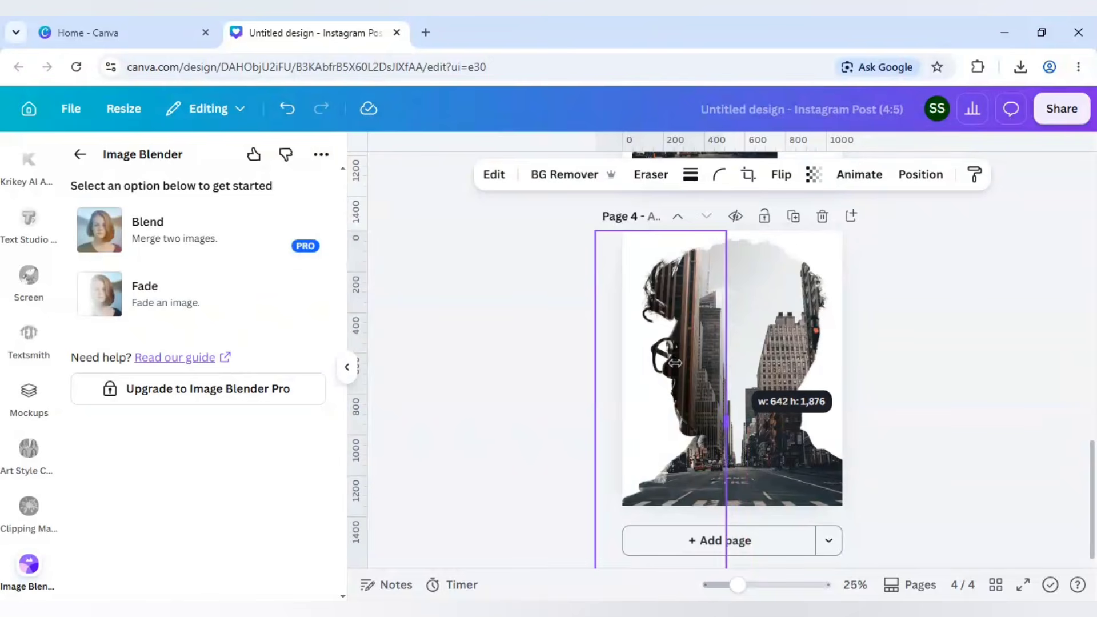
left_click(523, 400)
Step: Raise the opacity of the cropped silhouette overlay so the face area looks darker
left_click(657, 304)
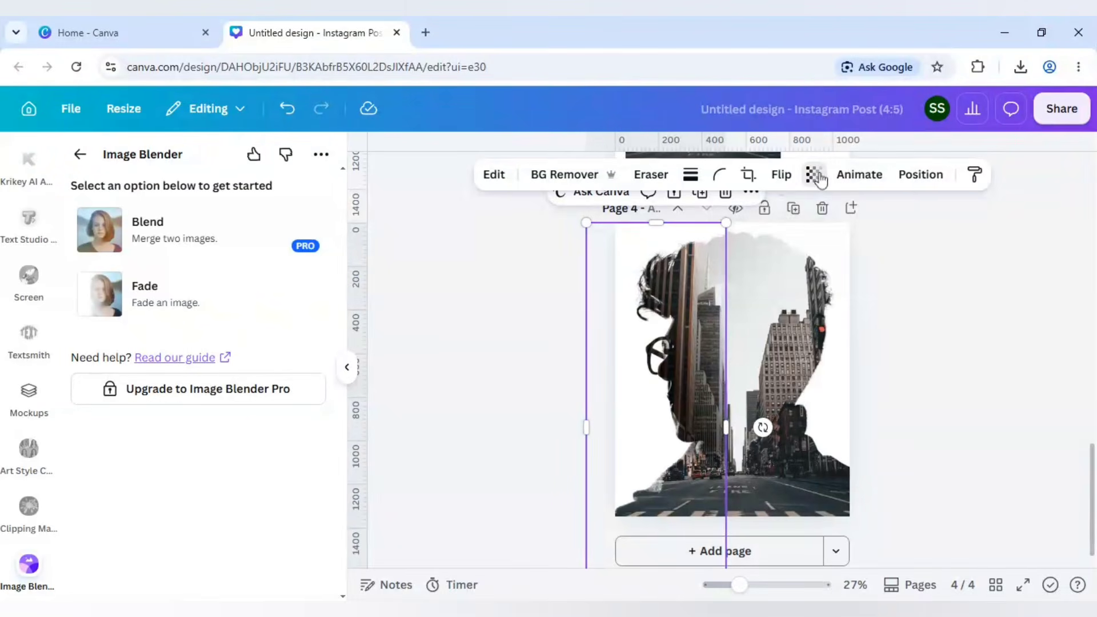
left_click(814, 174)
left_click_drag(823, 238, 877, 240)
left_click(951, 371)
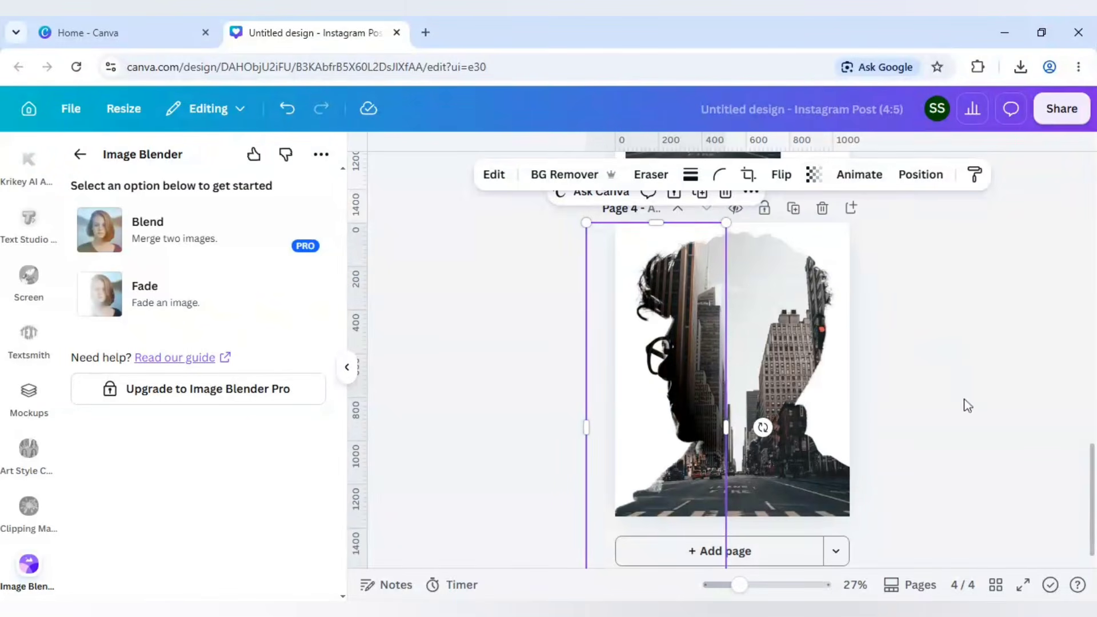
left_click(969, 406)
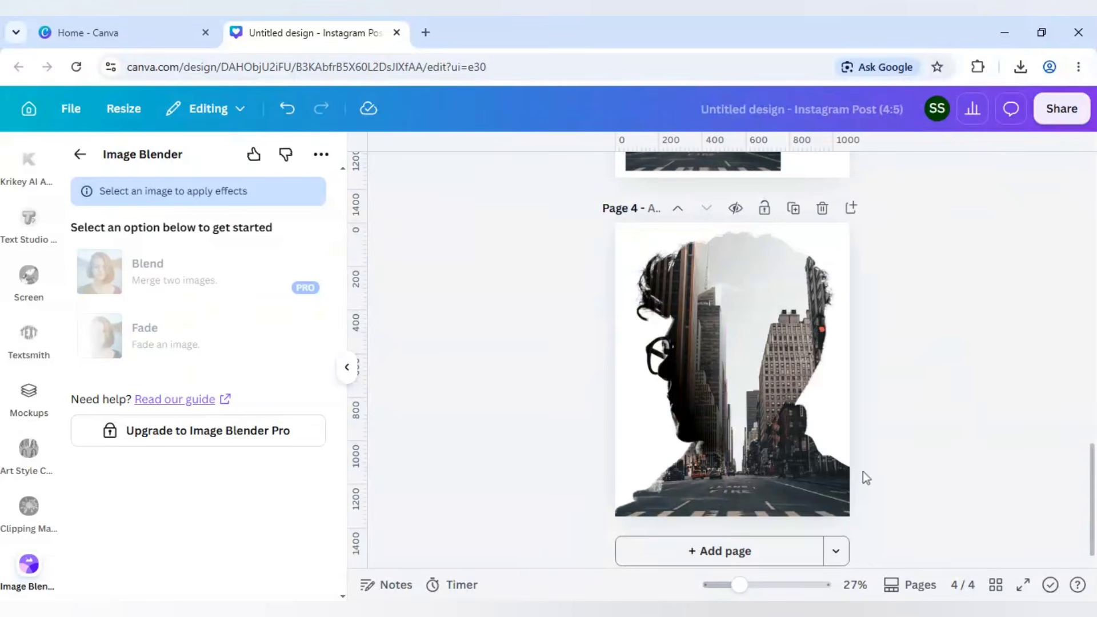
Step: Add the recently used photo of the businessman crossing a zebra crossing to page 4
scroll(41, 450, "down", 10)
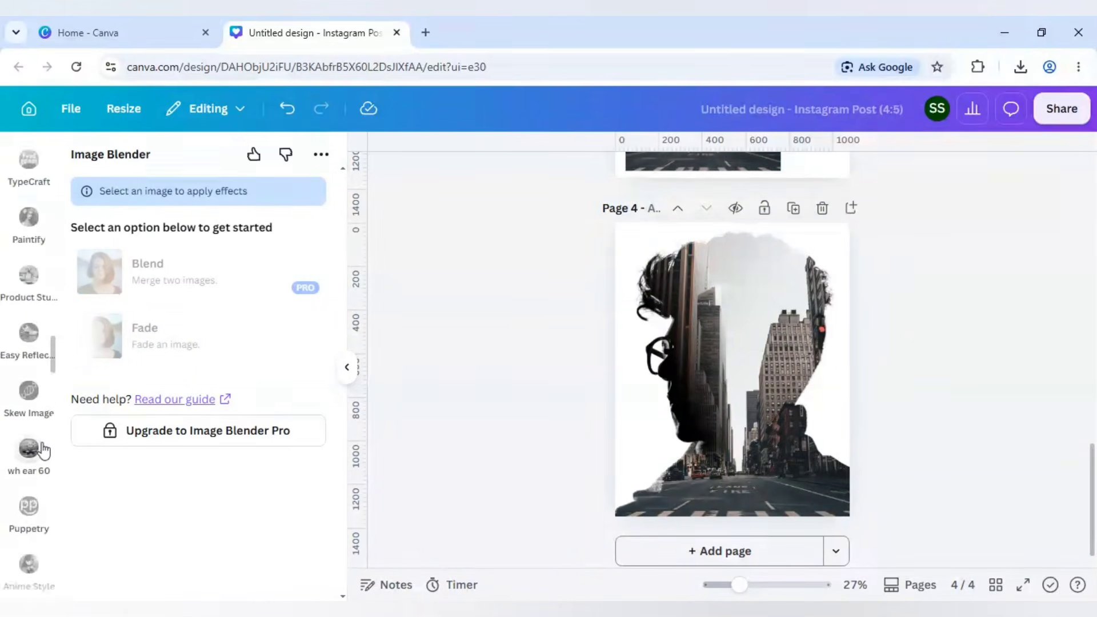
scroll(41, 451, "up", 10)
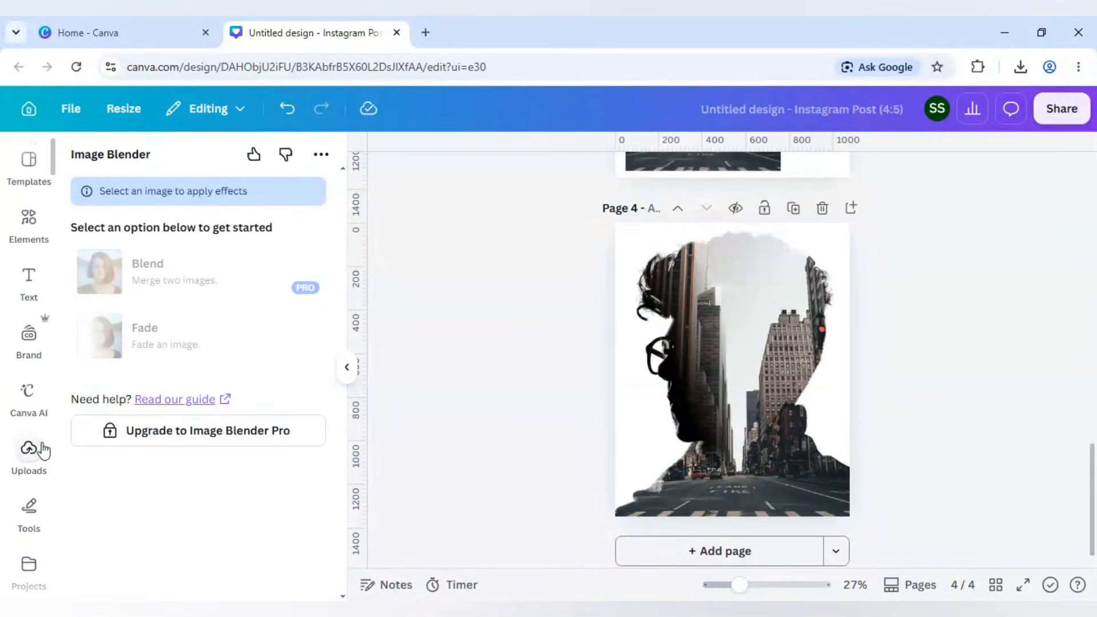
left_click(28, 229)
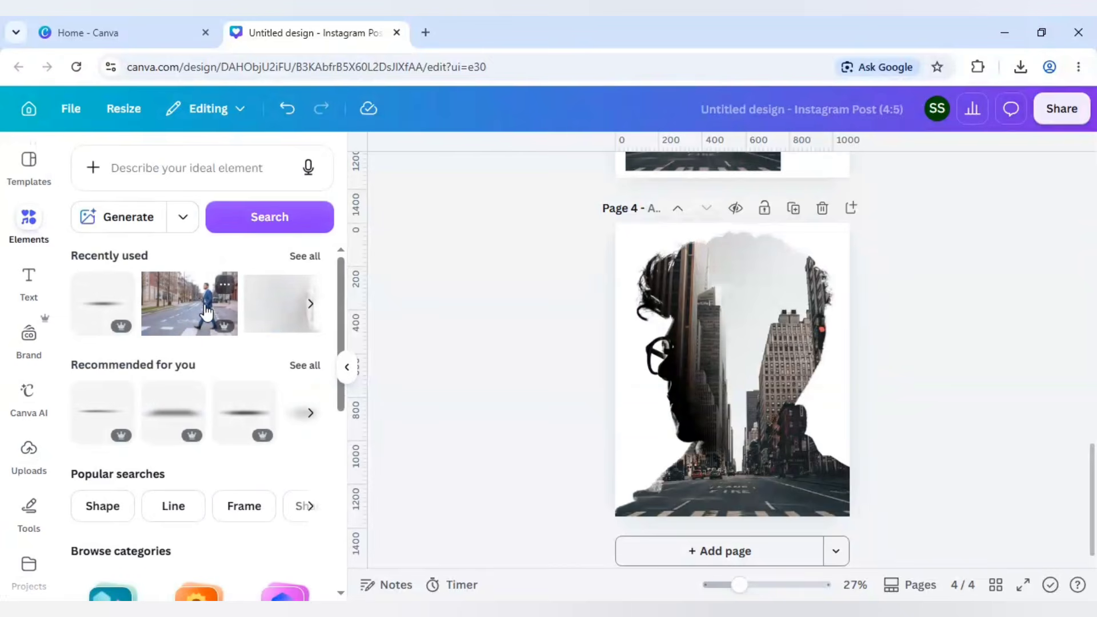
left_click(224, 286)
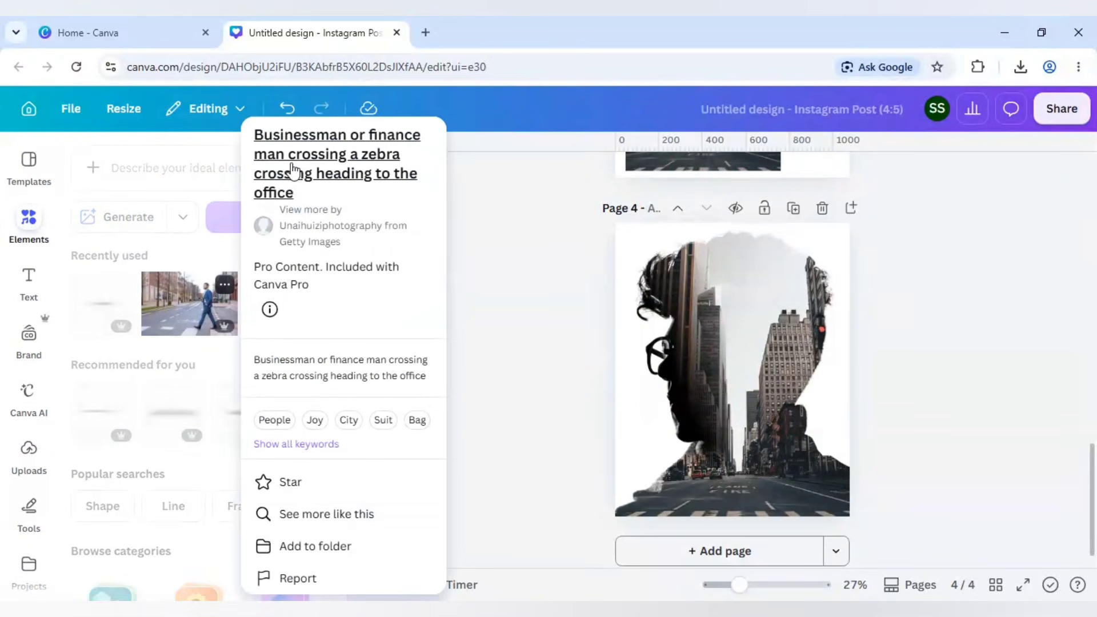
left_click(197, 314)
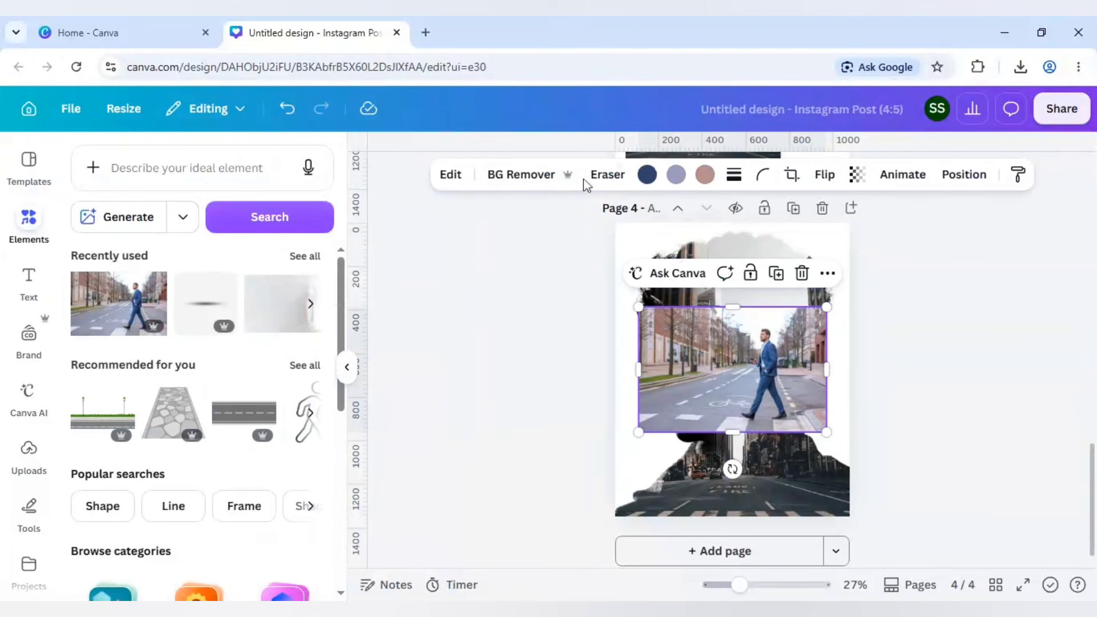
Step: Remove the background from the businessman photo and crop away the empty area on its left side
left_click(521, 174)
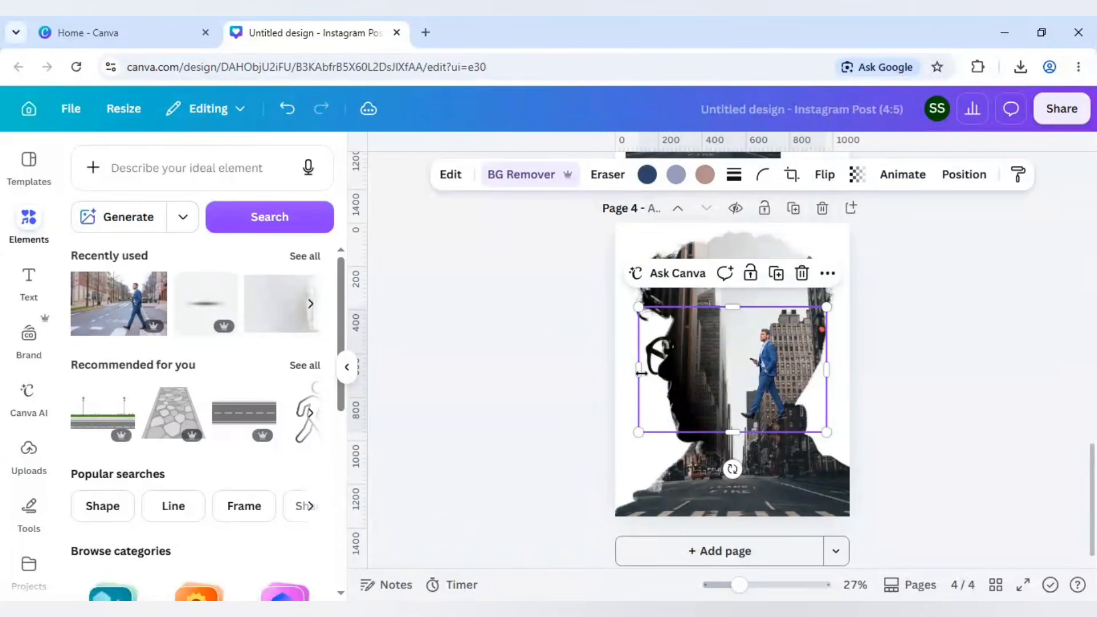
left_click_drag(639, 370, 725, 380)
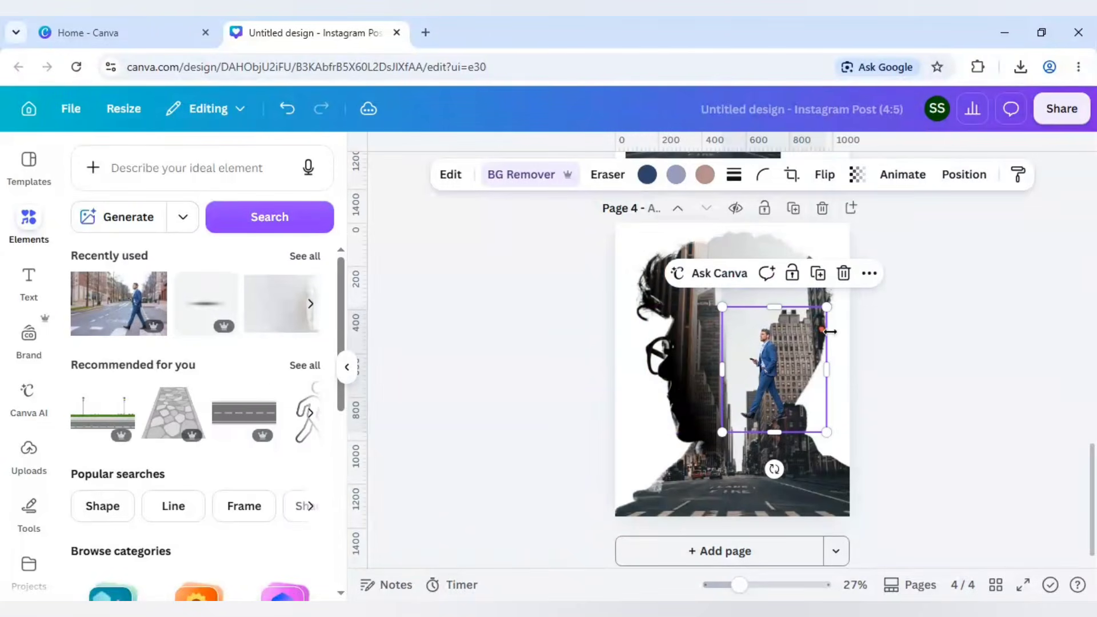
Step: Set the brightness of the walking man image to -26
left_click(451, 176)
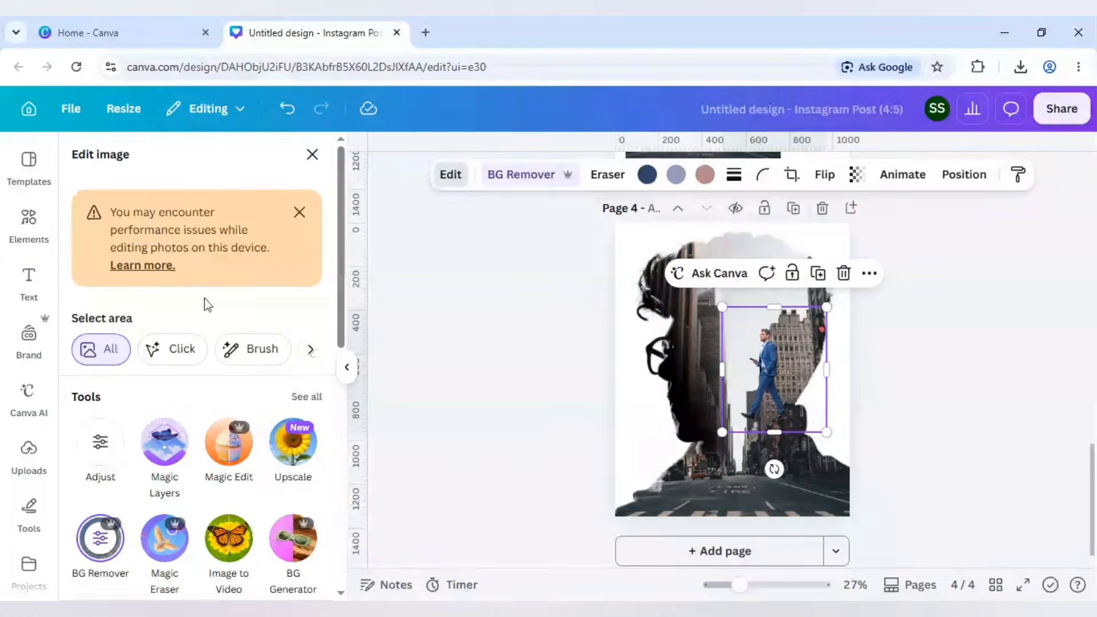
left_click(110, 442)
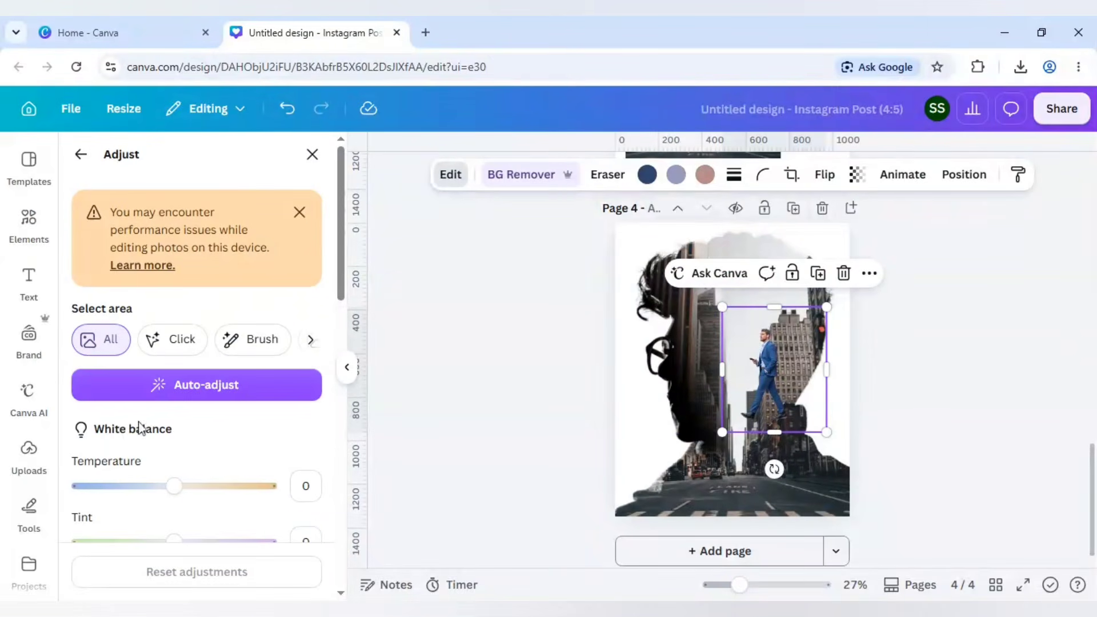
scroll(147, 434, "down", 5)
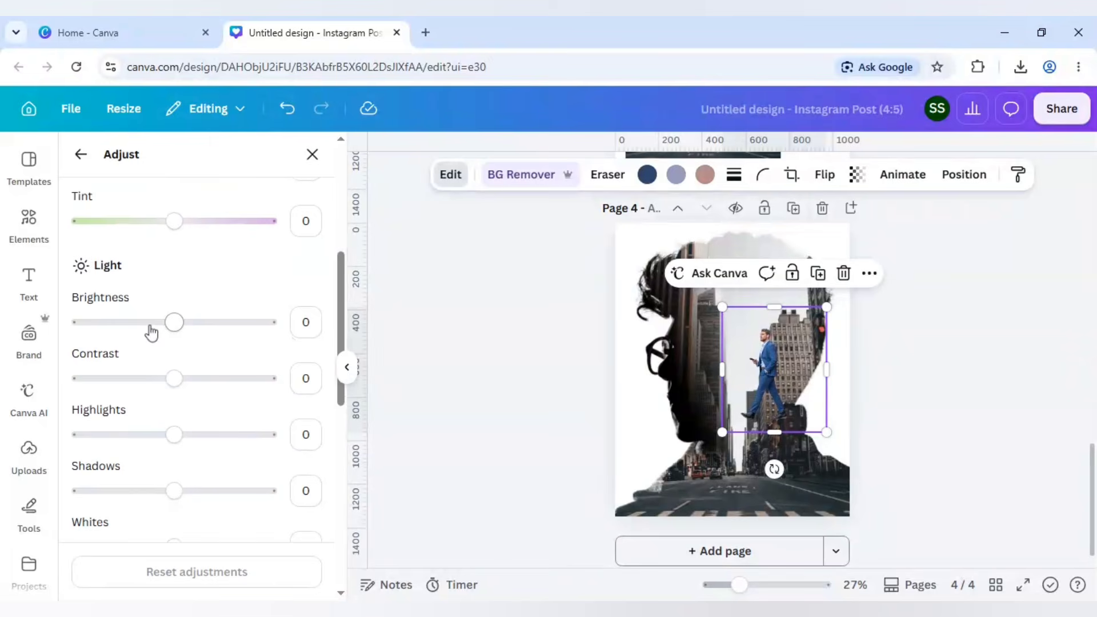
left_click(149, 324)
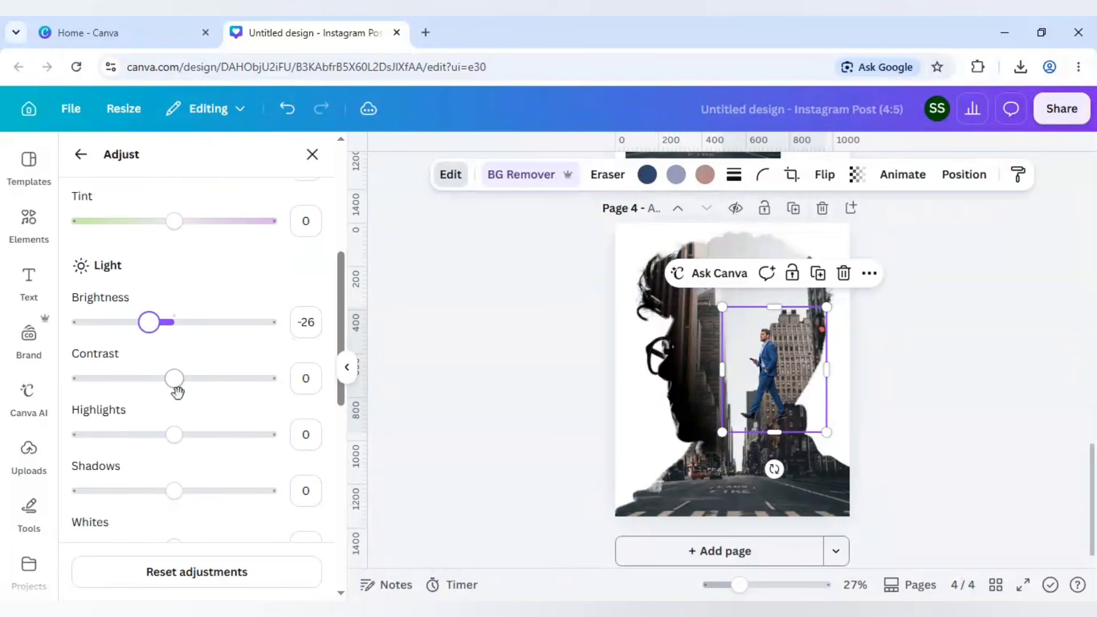
Step: Reduce the walking man's saturation to somewhat below -20 and set his shadows to -18
scroll(178, 394, "down", 5)
scroll(178, 399, "down", 2)
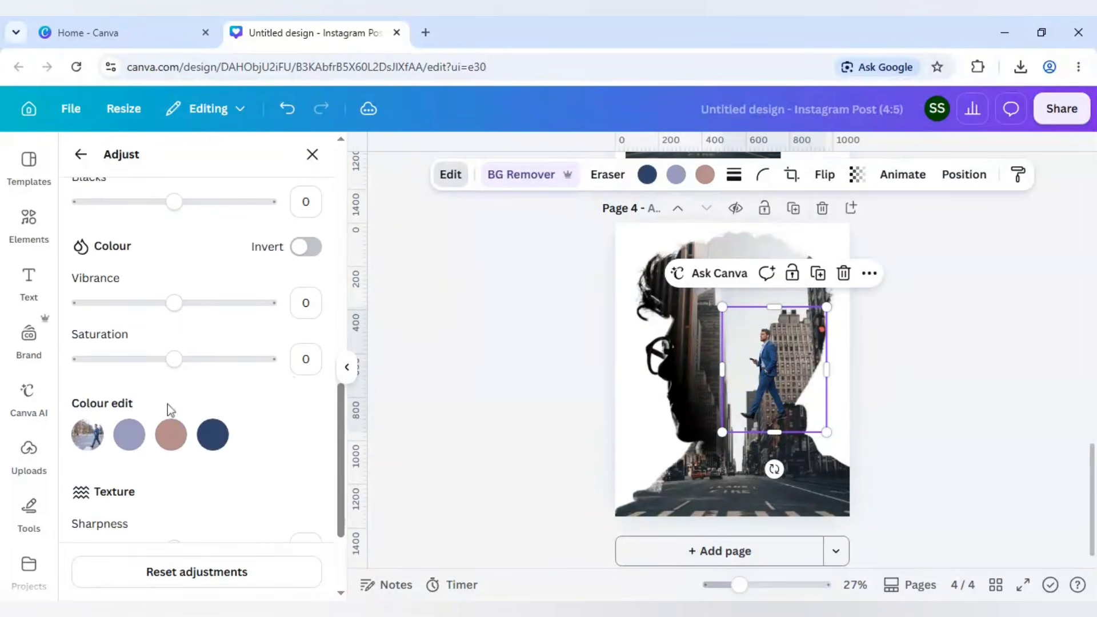
left_click(155, 360)
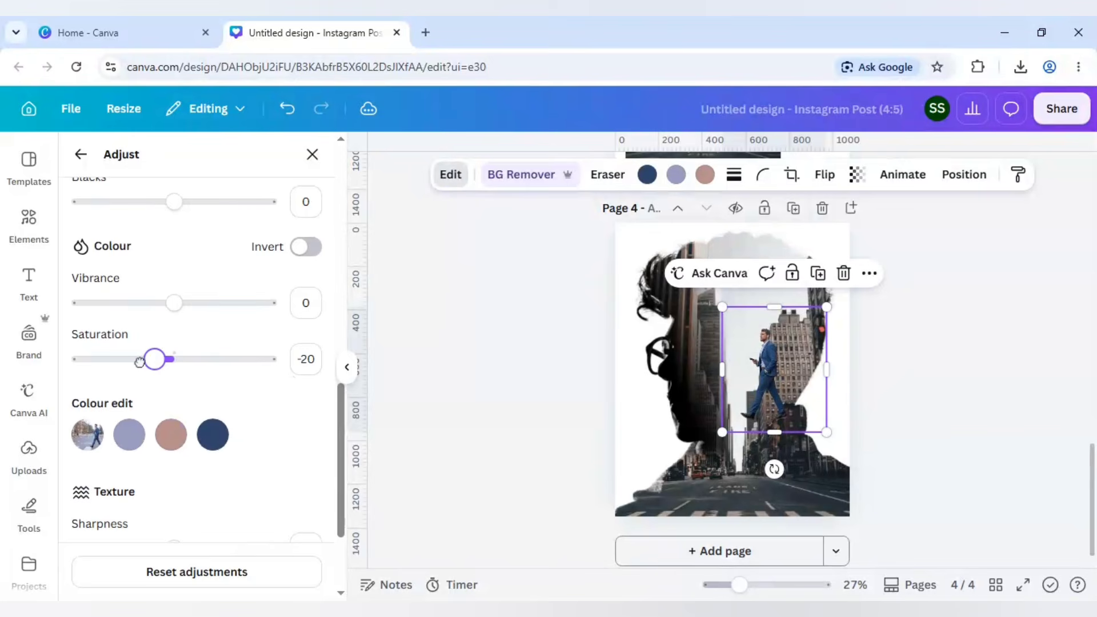
left_click(139, 360)
scroll(139, 360, "up", 4)
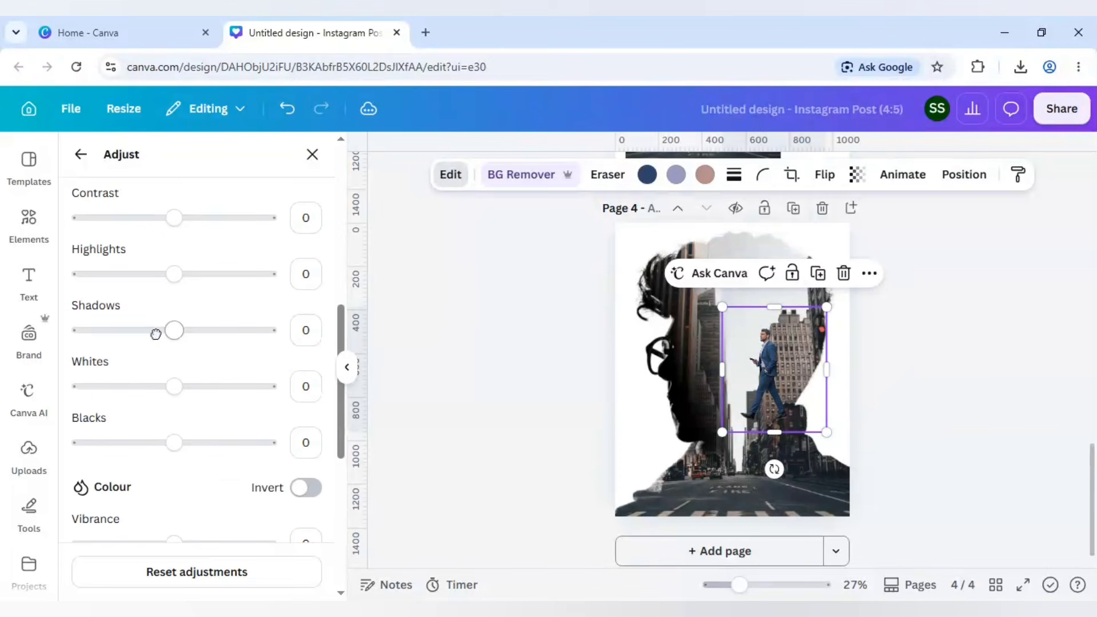
left_click(156, 332)
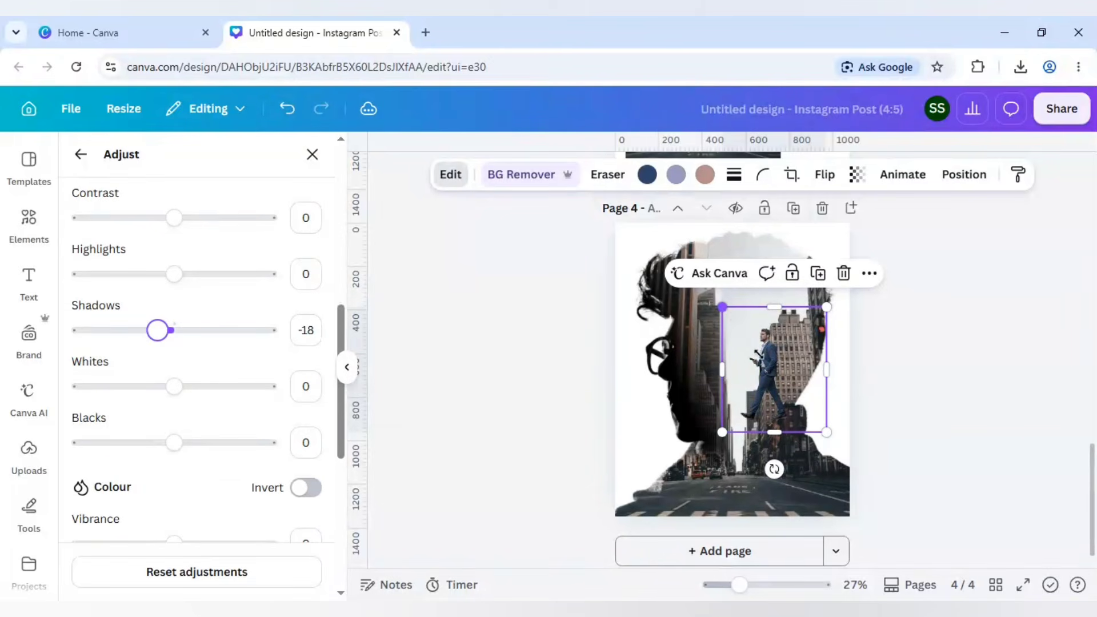
Step: Scale down the walking man and place him on the street crossing at the bottom of the silhouette
left_click_drag(722, 307, 734, 345)
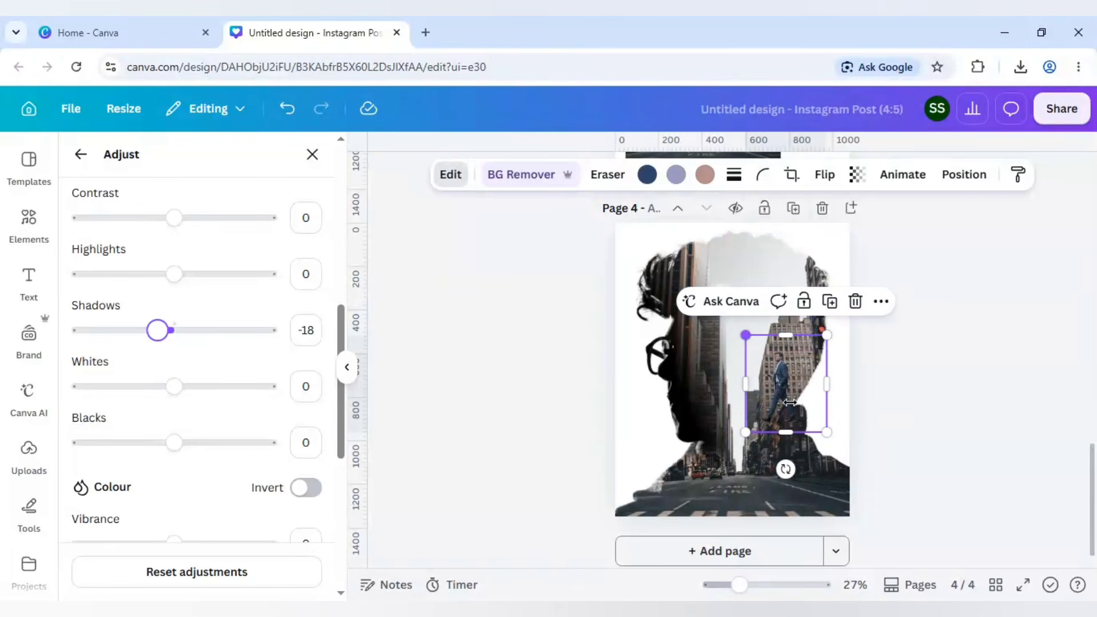
left_click_drag(802, 408, 776, 490)
left_click(510, 447)
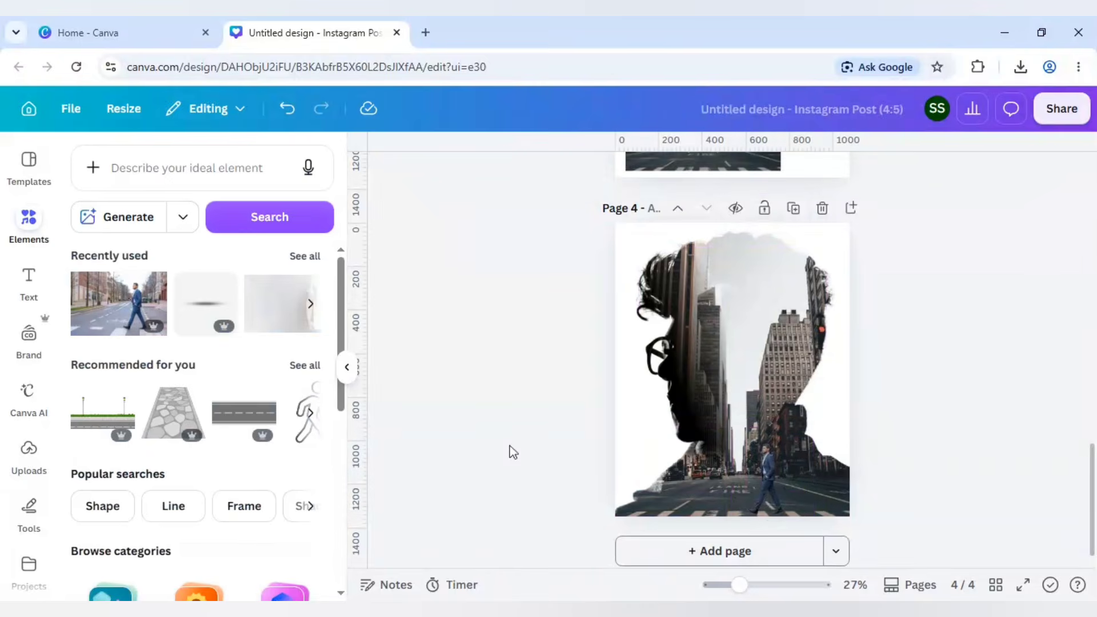
Step: Enlarge the walking man slightly and shift him a little to the right on the crossing
left_click(763, 492)
left_click_drag(734, 430, 725, 424)
left_click(546, 447)
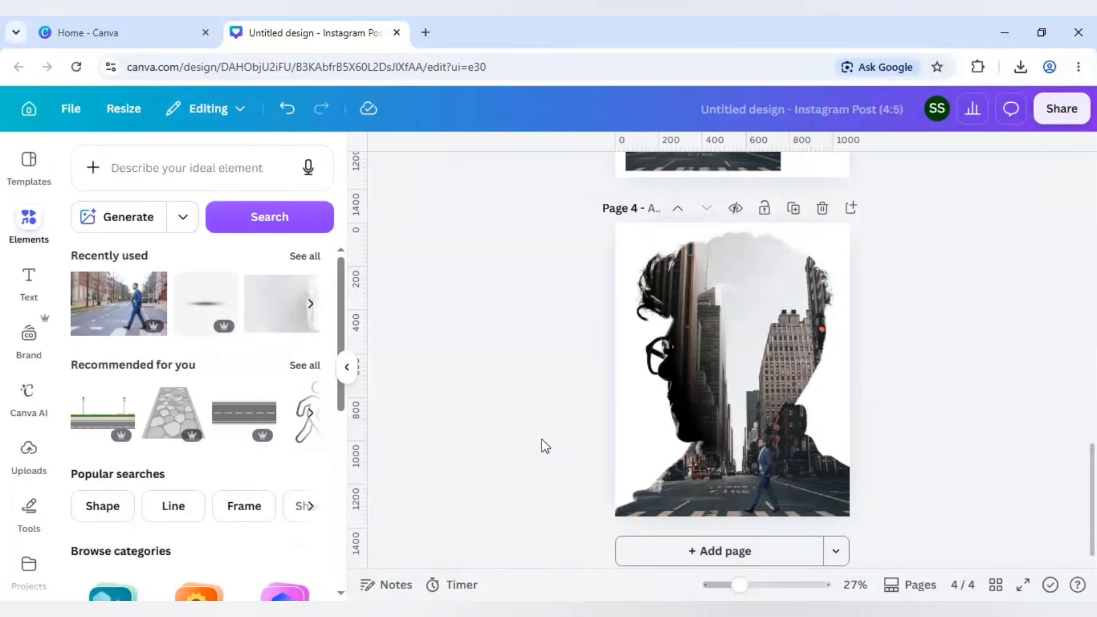
left_click(772, 481)
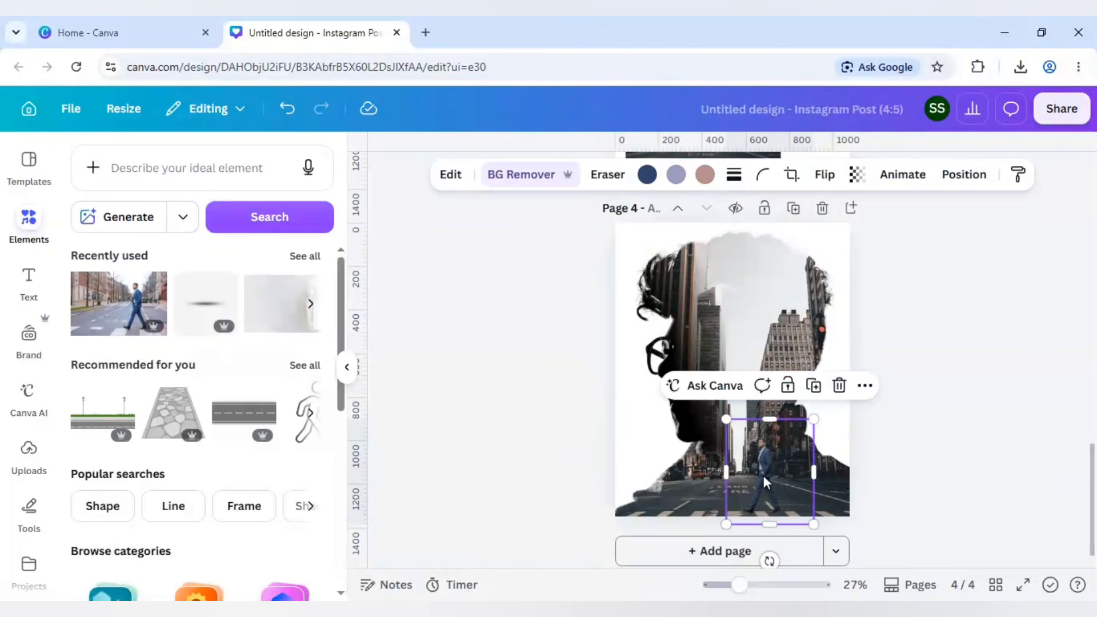
left_click_drag(766, 482, 776, 481)
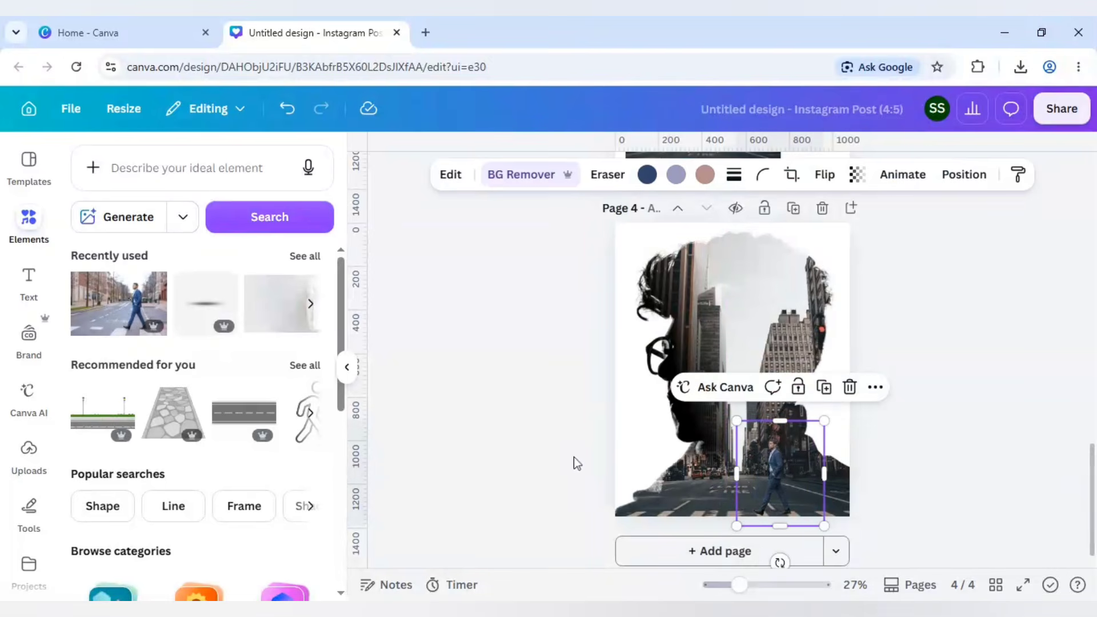
left_click(496, 444)
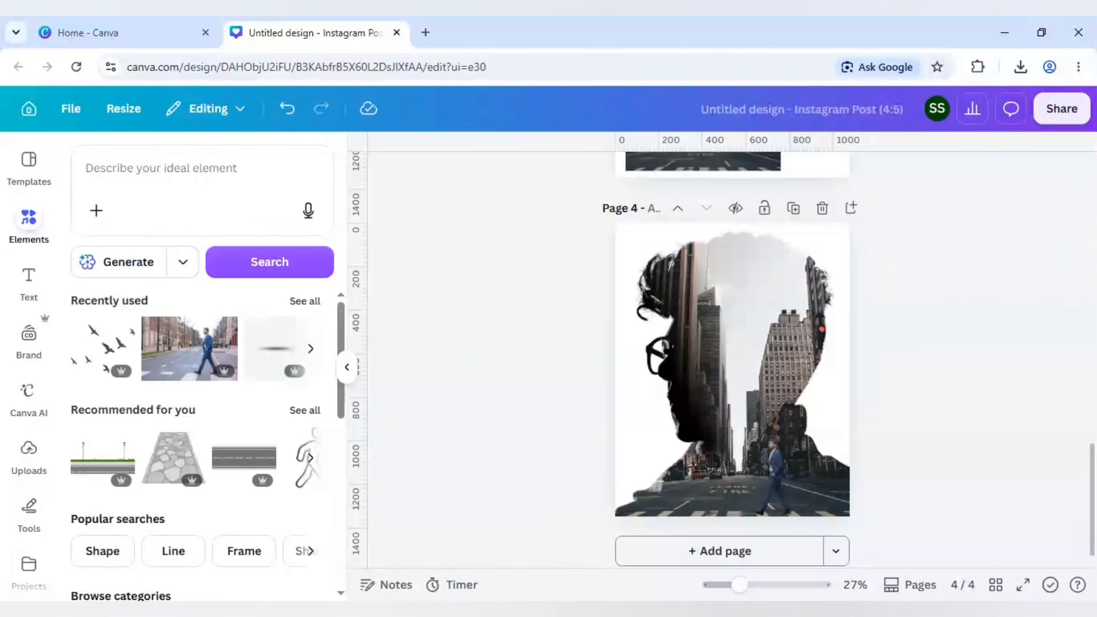